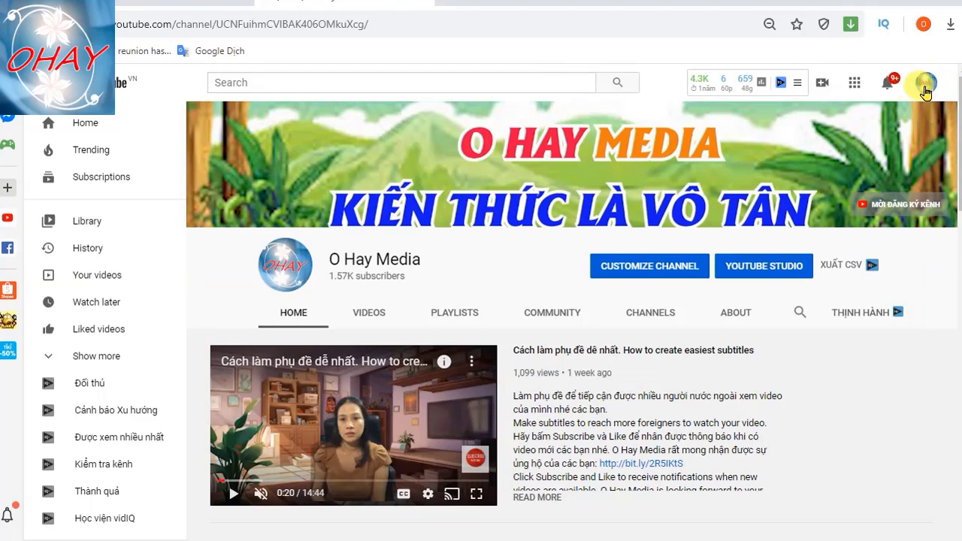
Step: Open the channel's Branding settings in YouTube Studio
click(926, 90)
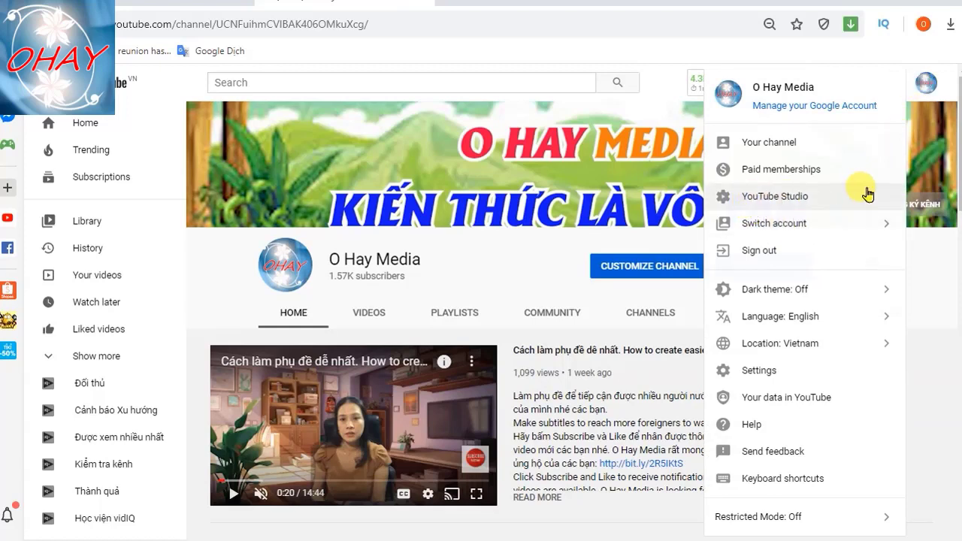
click(784, 202)
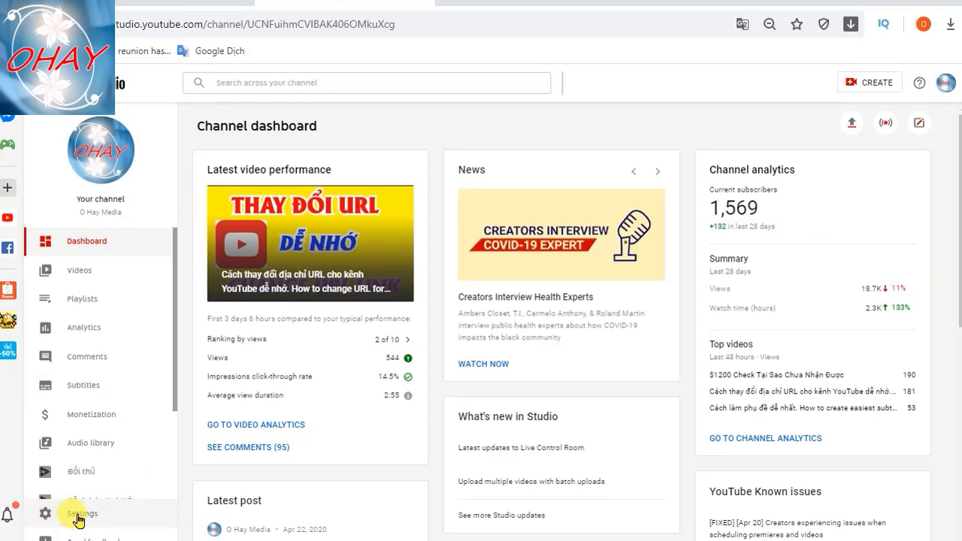
click(77, 517)
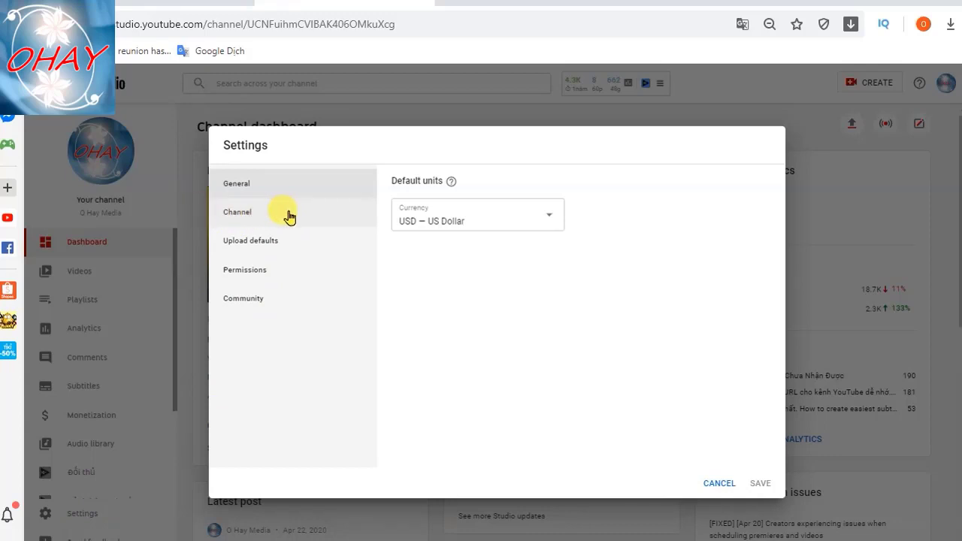
click(249, 215)
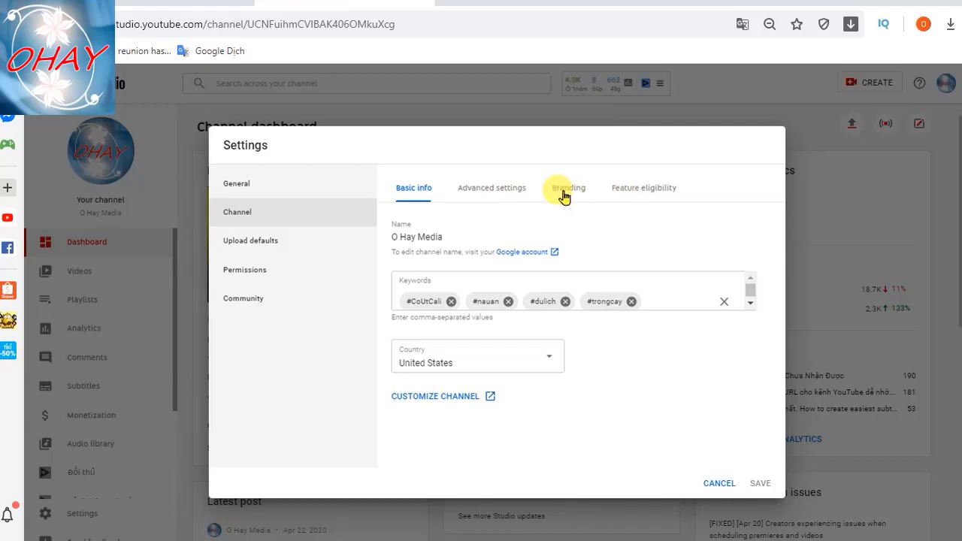
click(562, 194)
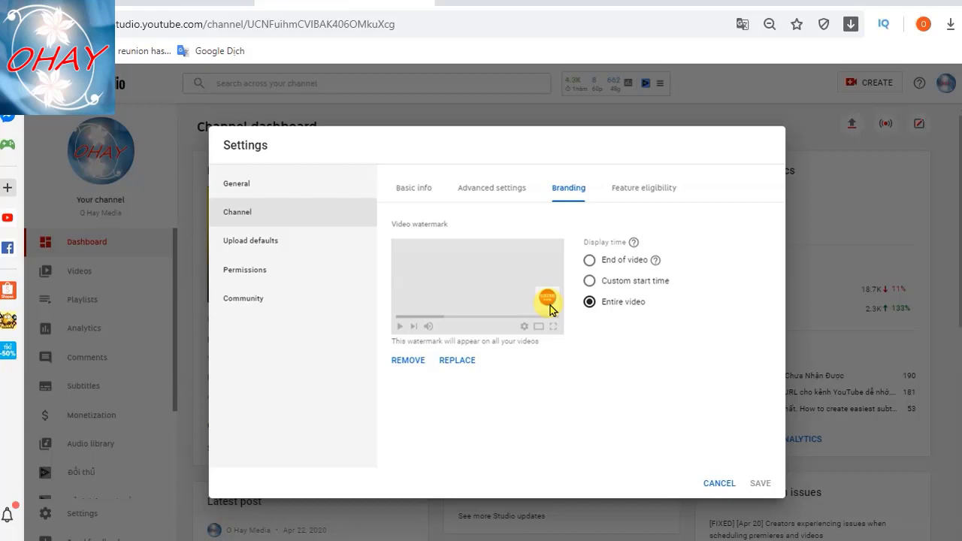
Step: Replace the channel's video watermark with the image 7.png
click(454, 361)
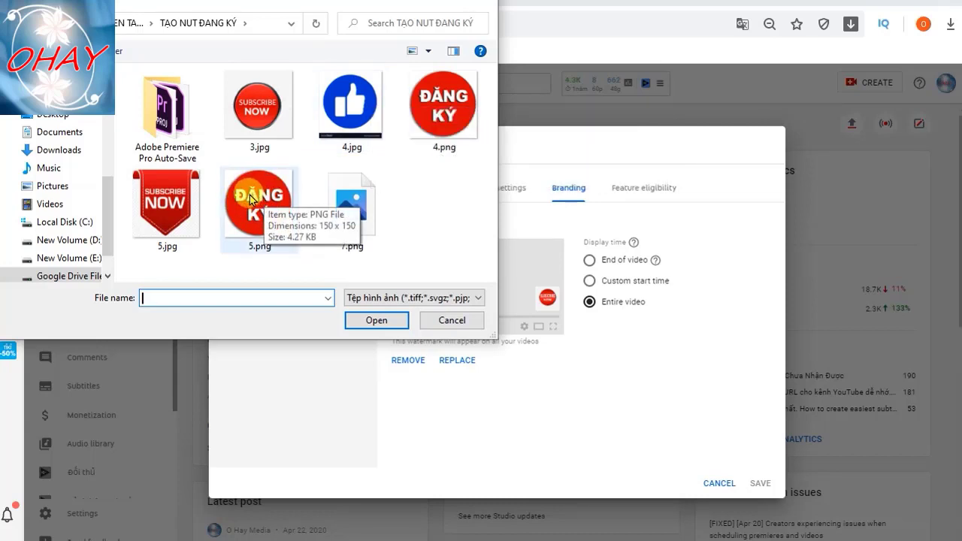
click(336, 197)
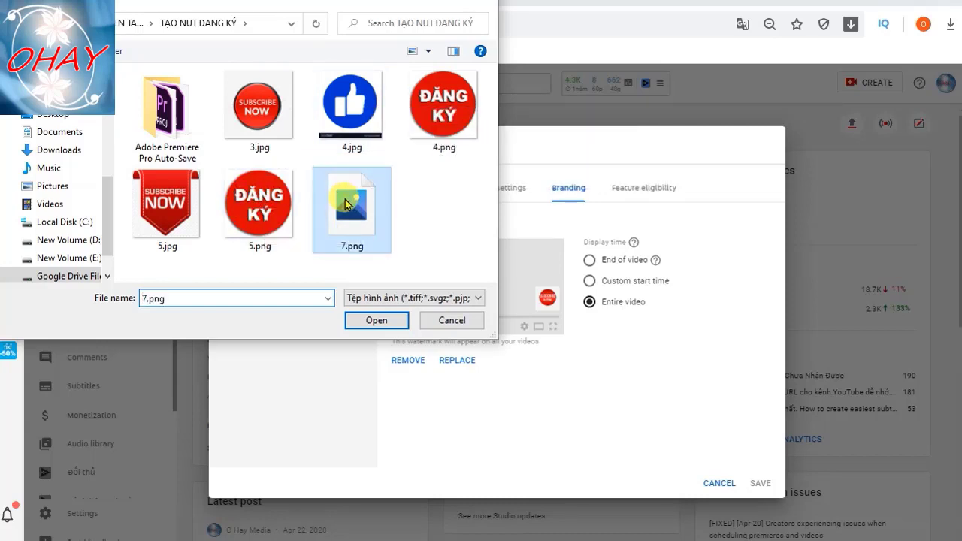
click(365, 321)
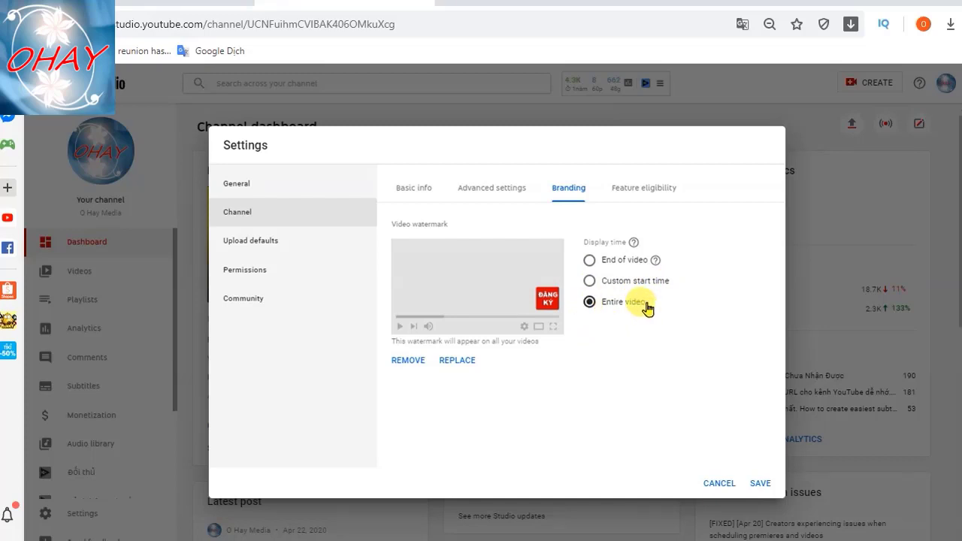
Step: Try a custom start time of 00:10 for the watermark's display time
click(590, 284)
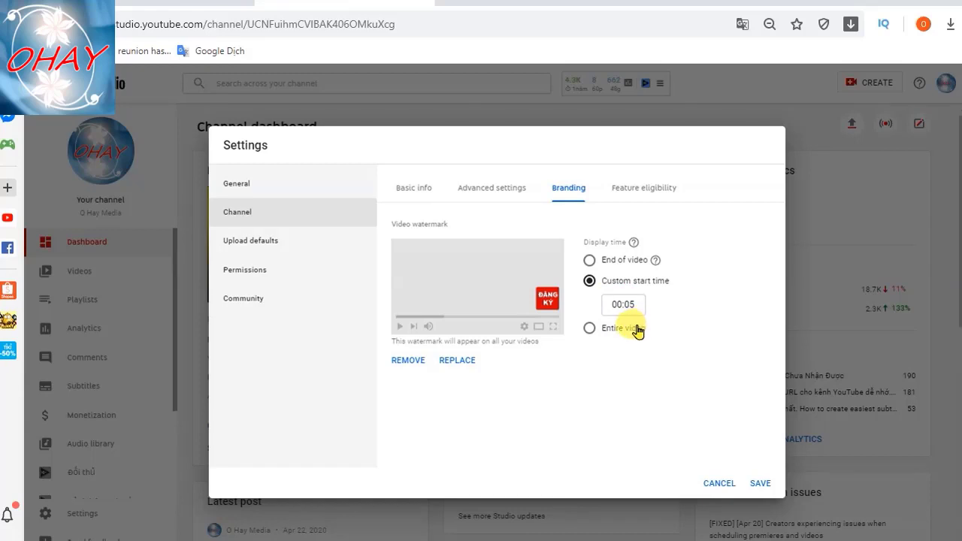
click(627, 306)
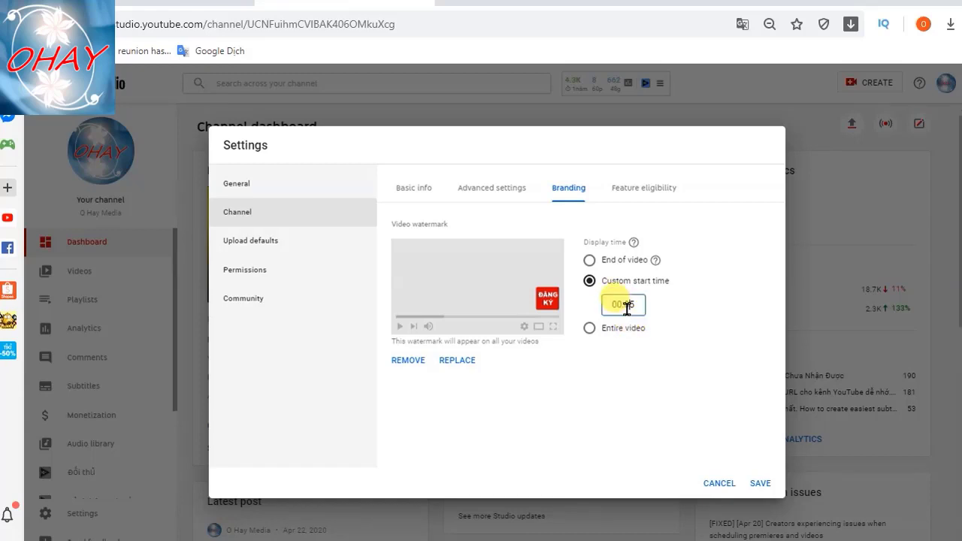
text(00:10)
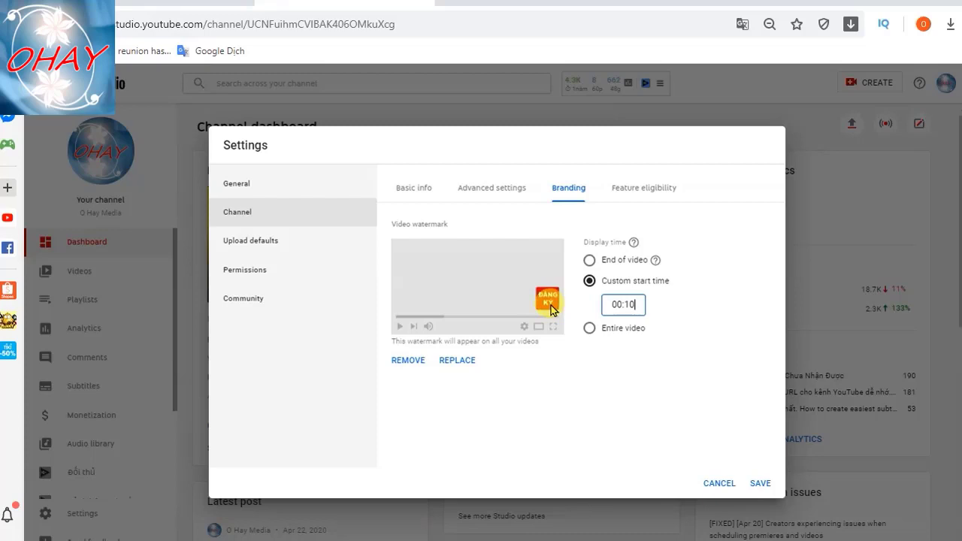
Step: Set the watermark's display time to Entire video and save the channel settings
click(590, 330)
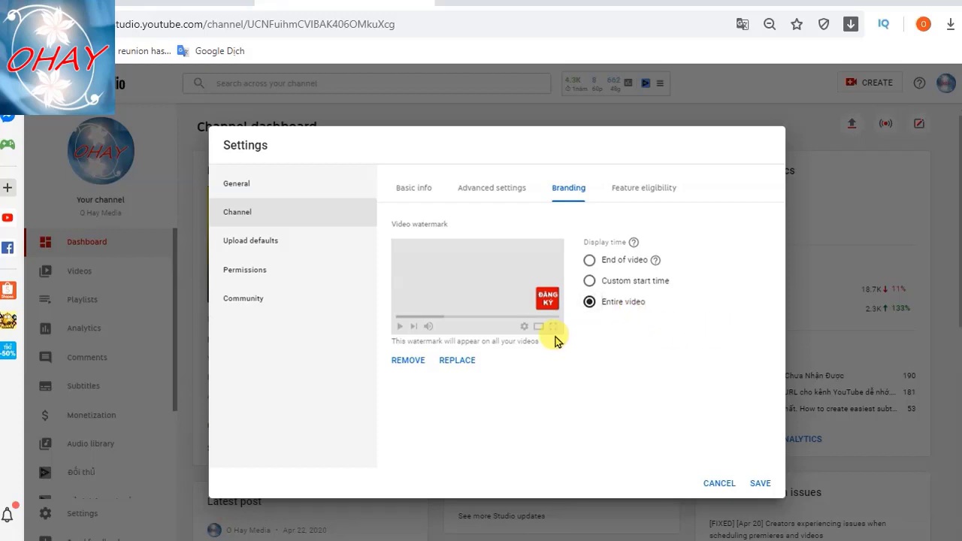
click(759, 485)
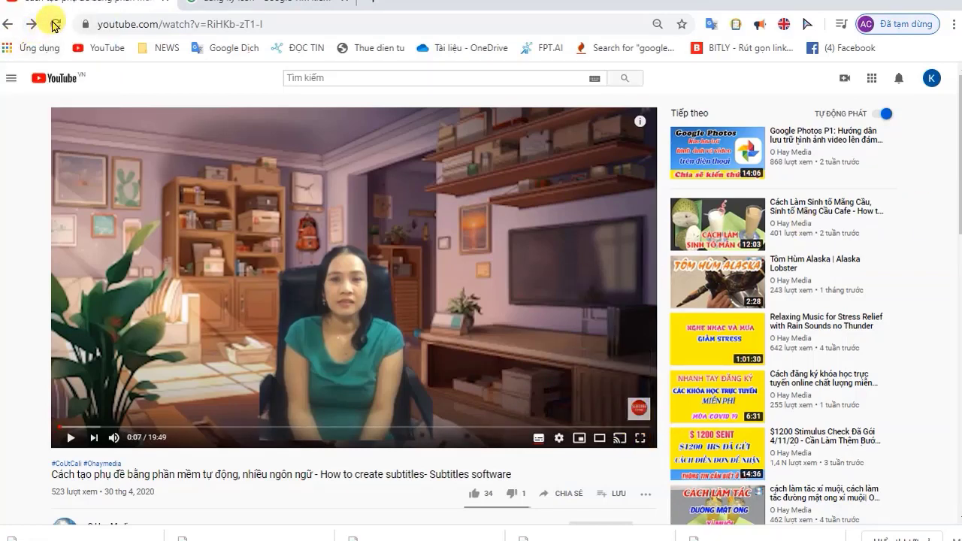
Step: Switch to the Chrome window with the subtitle video, reload the page and check the watermark on the player
click(53, 25)
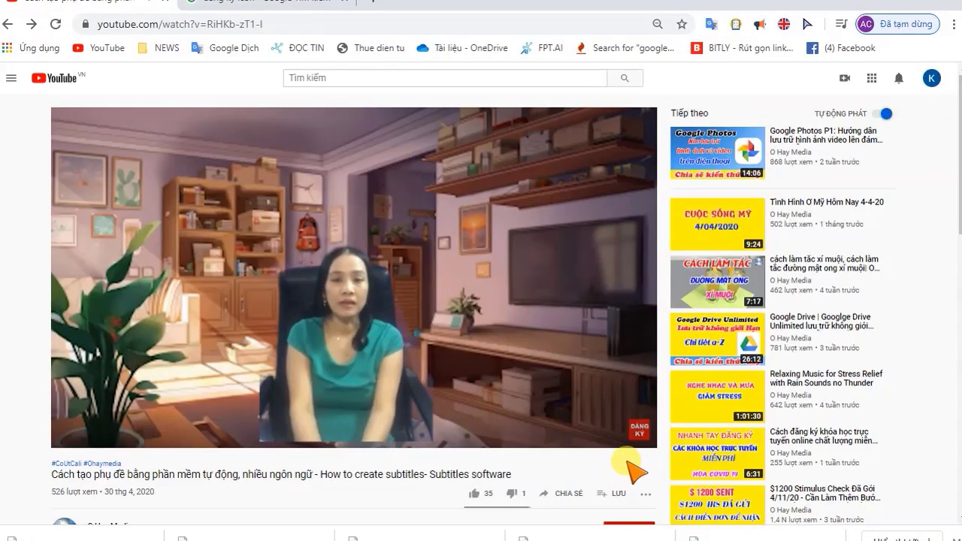
mouse_move(633, 444)
mouse_move(638, 427)
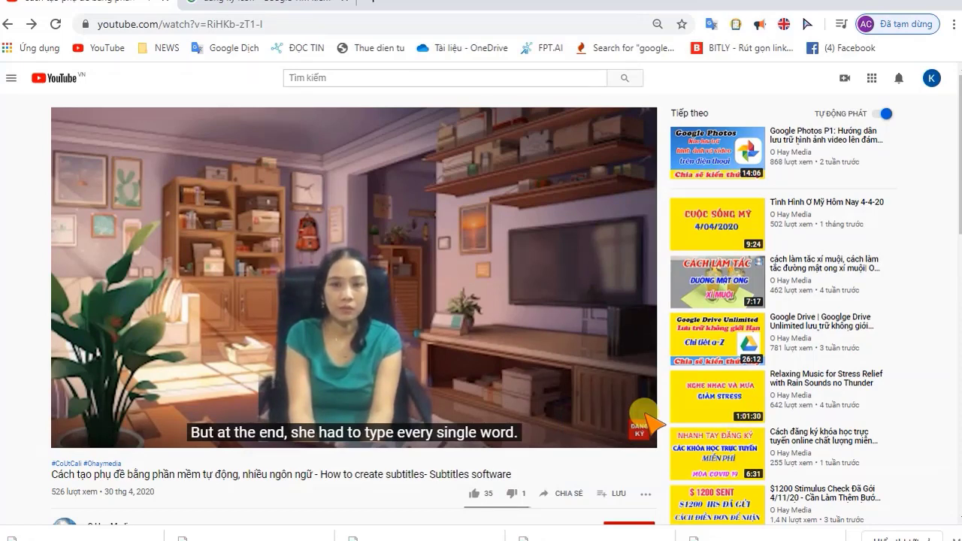
scroll(655, 406, down, 2)
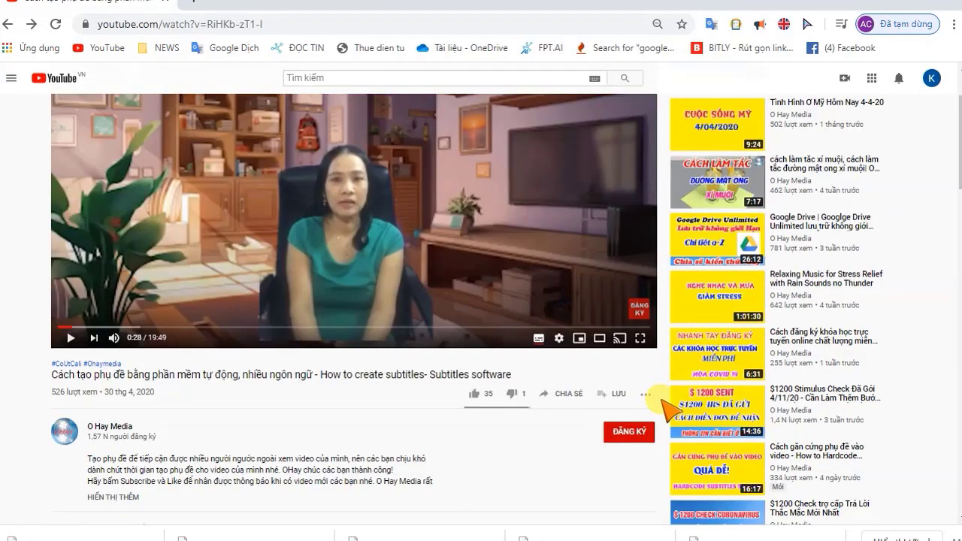
Step: Subscribe to O Hay Media through the subscribe prompt of the video's watermark
mouse_move(643, 319)
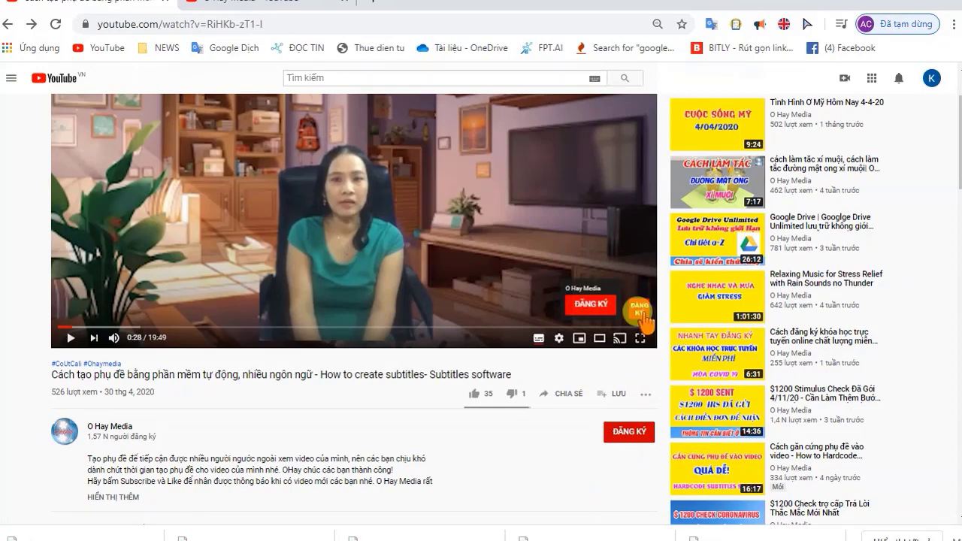
click(591, 308)
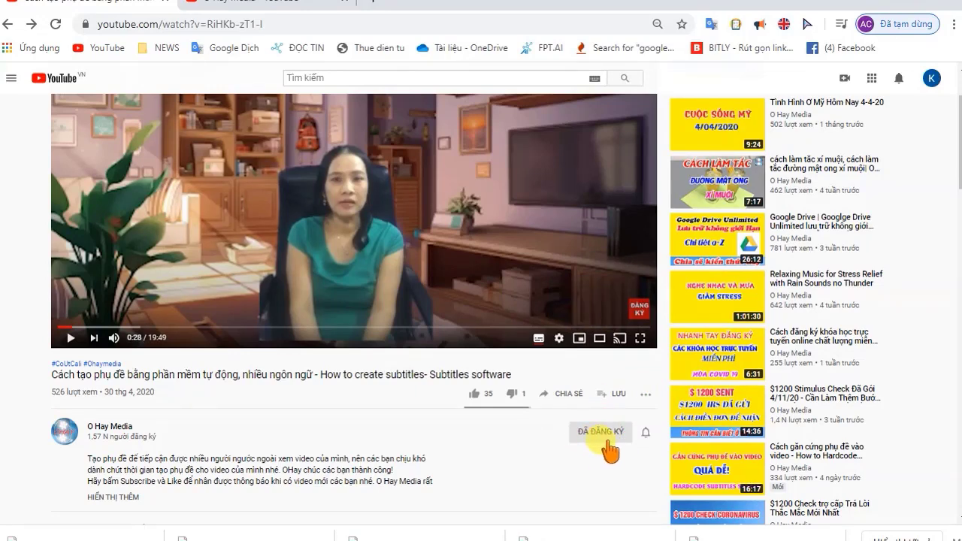
scroll(573, 505, up, 2)
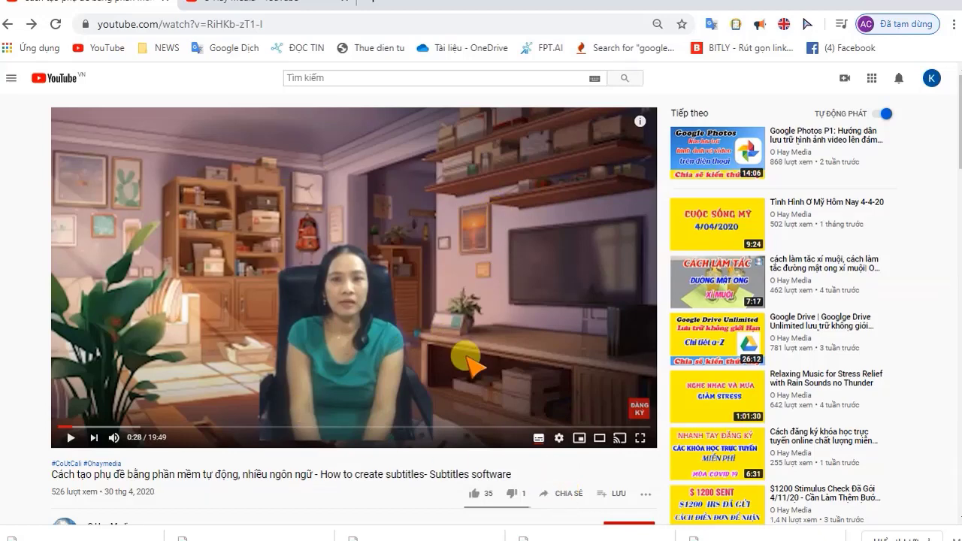
Step: Compare the watermark with the subscribe button below the video, and subscribe to O Hay Media again from the watermark
scroll(462, 359, down, 4)
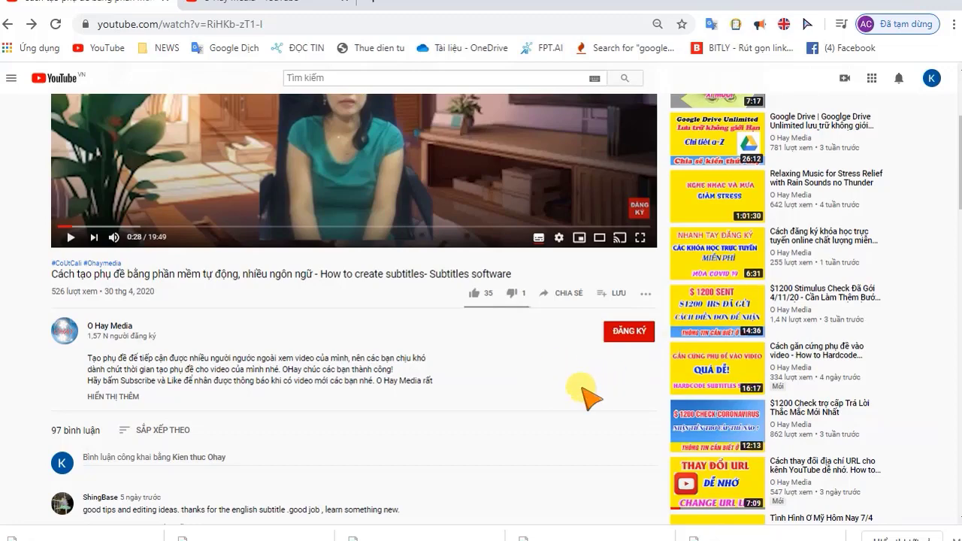
scroll(585, 390, up, 4)
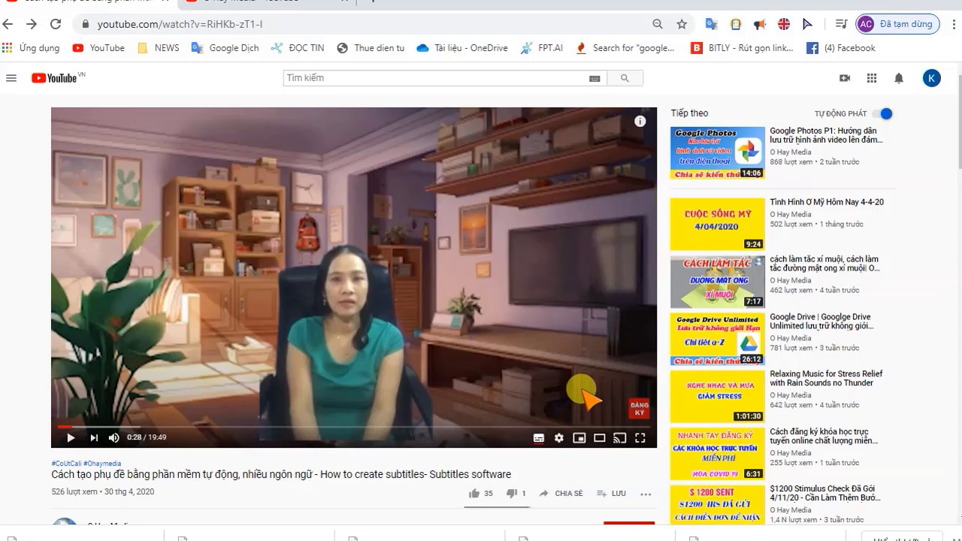
scroll(584, 395, down, 4)
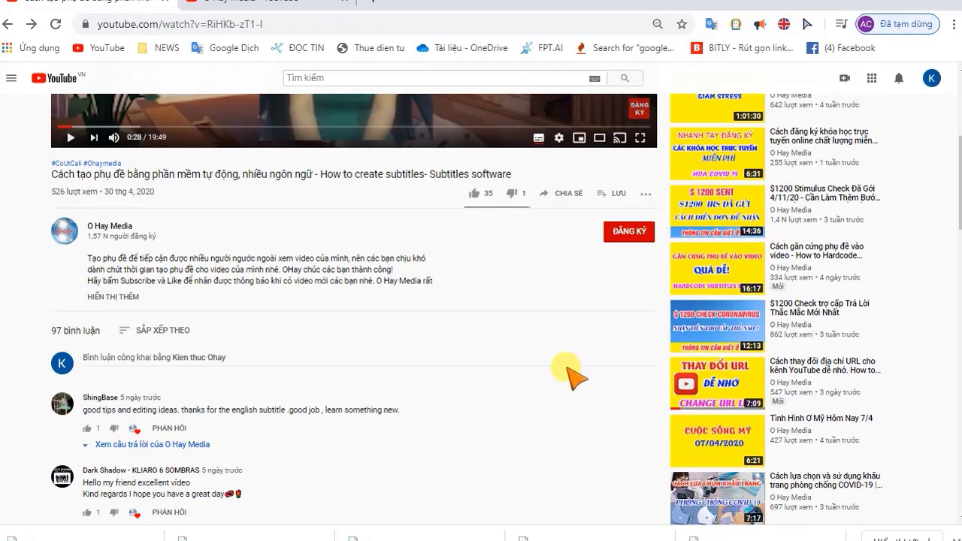
scroll(569, 375, up, 4)
mouse_move(639, 410)
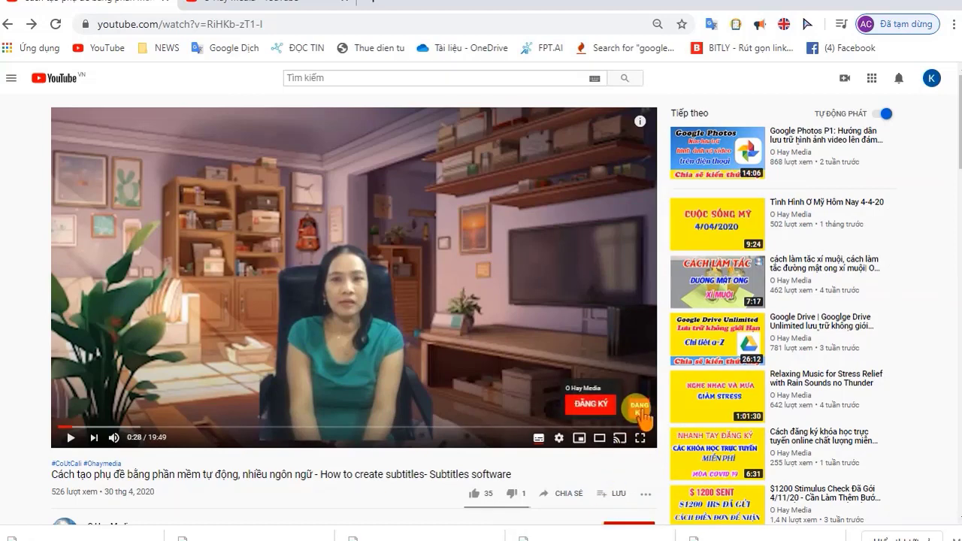
scroll(642, 419, down, 1)
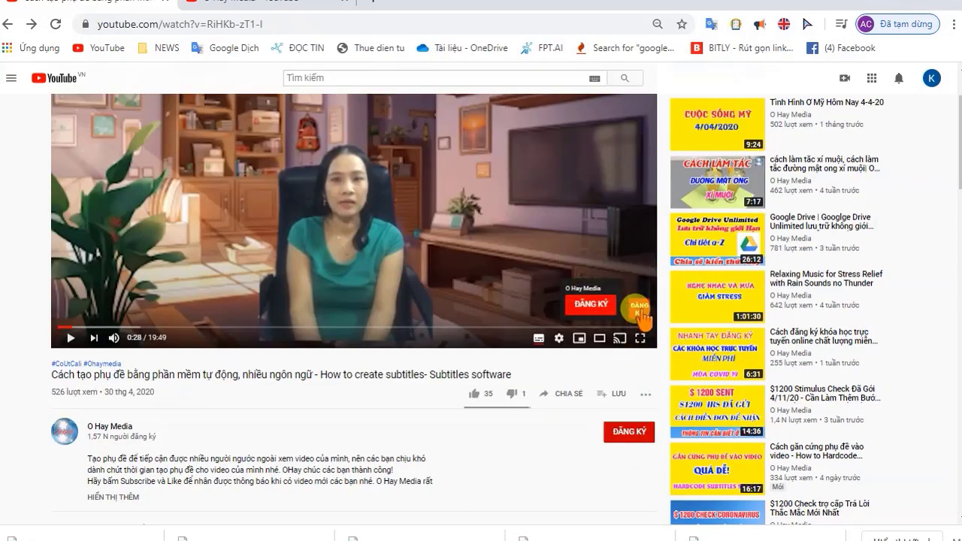
click(589, 305)
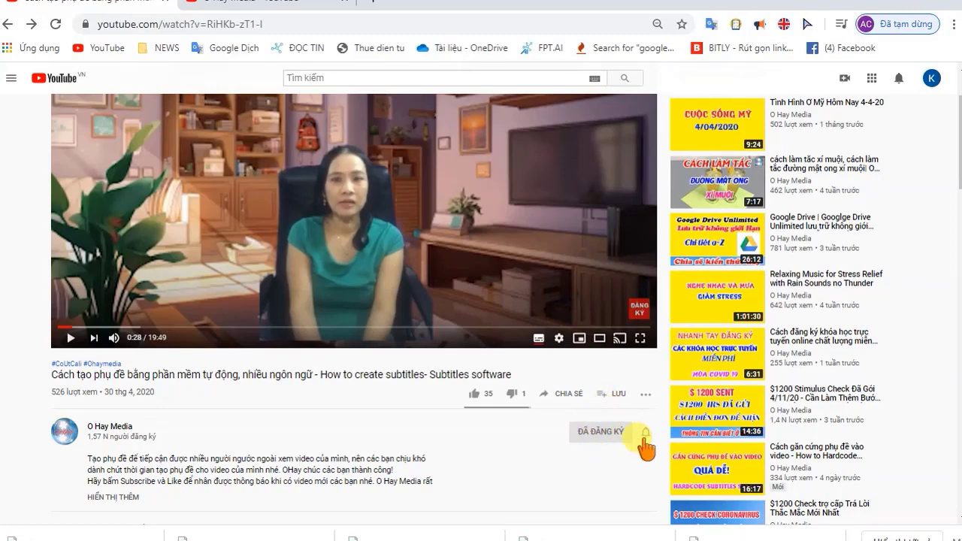
Step: Open the O Hay Media channel page from the watermark and load its plain channel-ID address
mouse_move(641, 317)
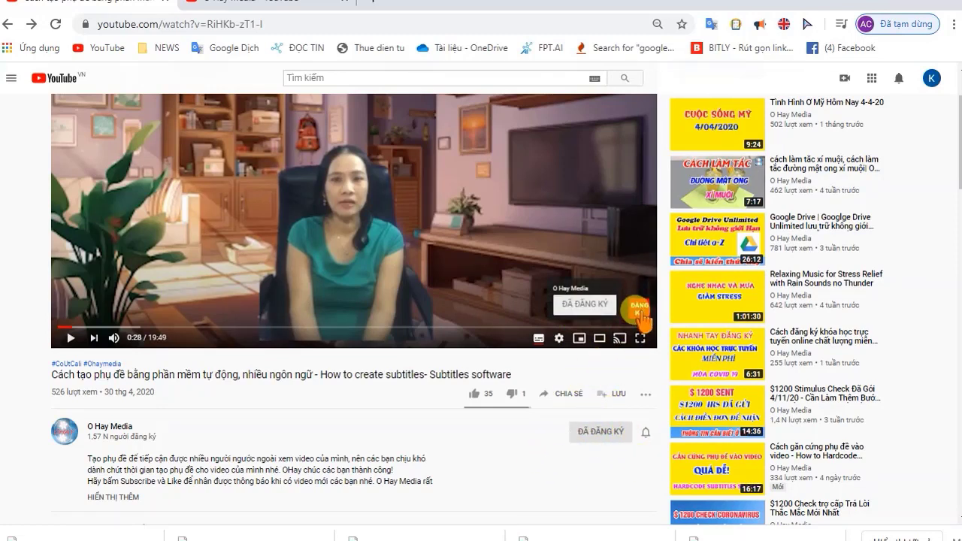
click(640, 317)
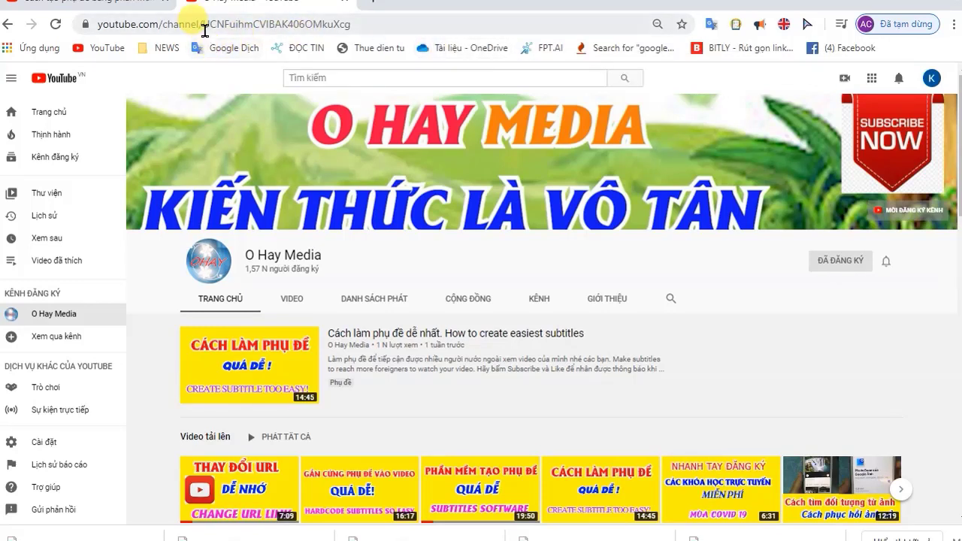
drag(204, 23, 387, 27)
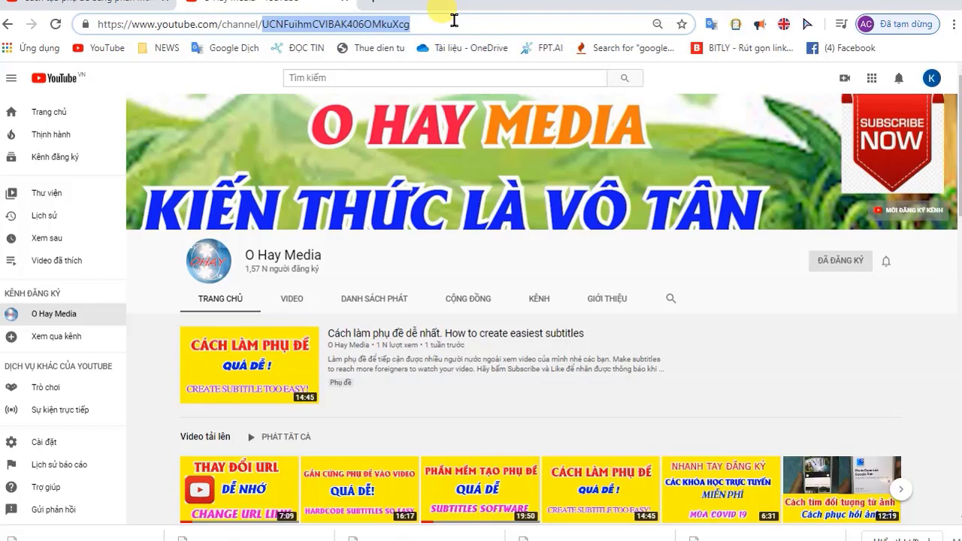
key(Return)
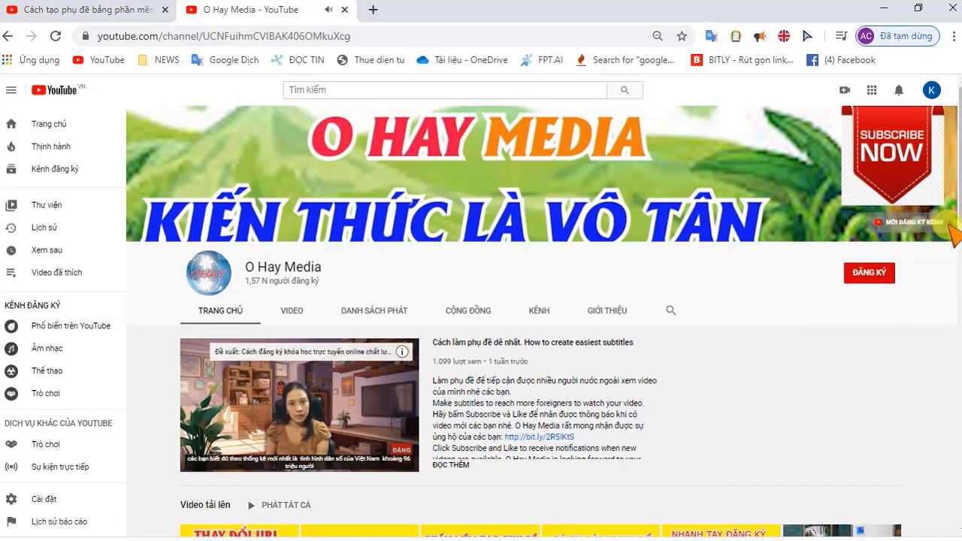
Step: Follow the banner's "MỜI ĐĂNG KÝ KÊNH" link and confirm the subscription to O Hay Media
click(902, 226)
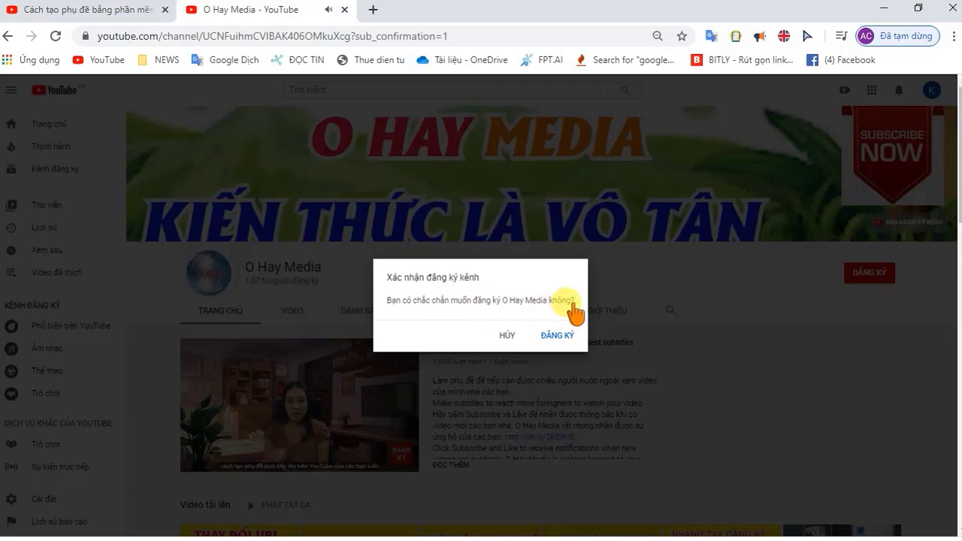
click(553, 339)
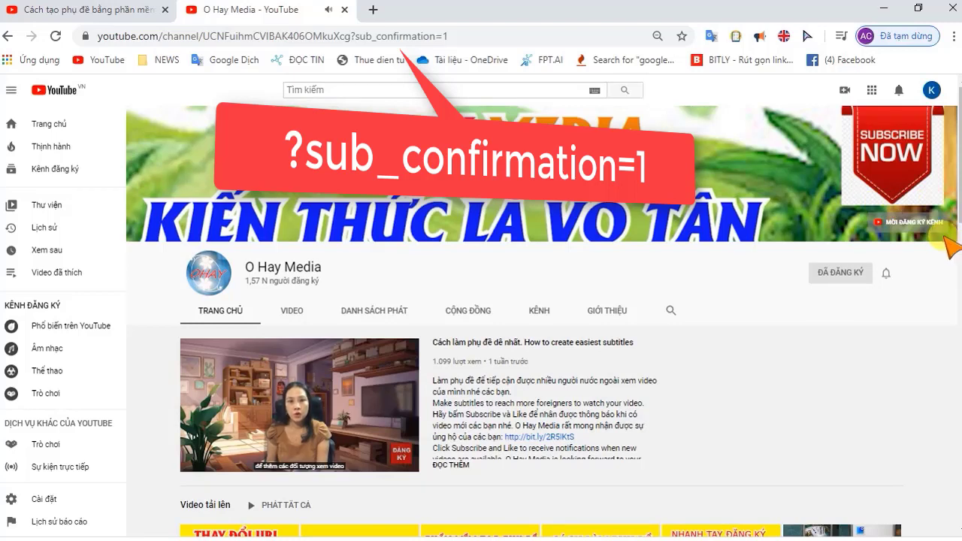
Step: Highlight the ?sub_confirmation=1 suffix in the channel address, and copy the complete address including it
click(352, 37)
click(356, 37)
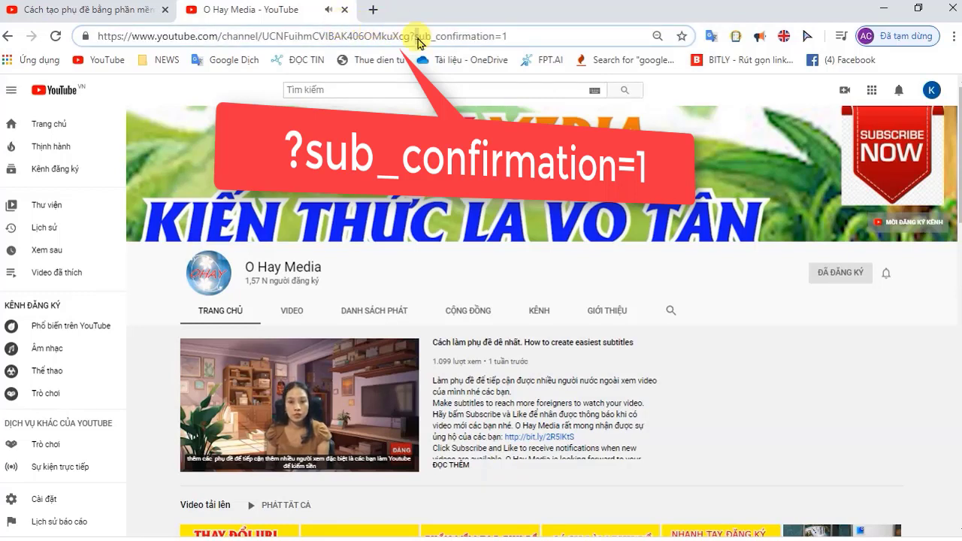
drag(410, 37, 530, 36)
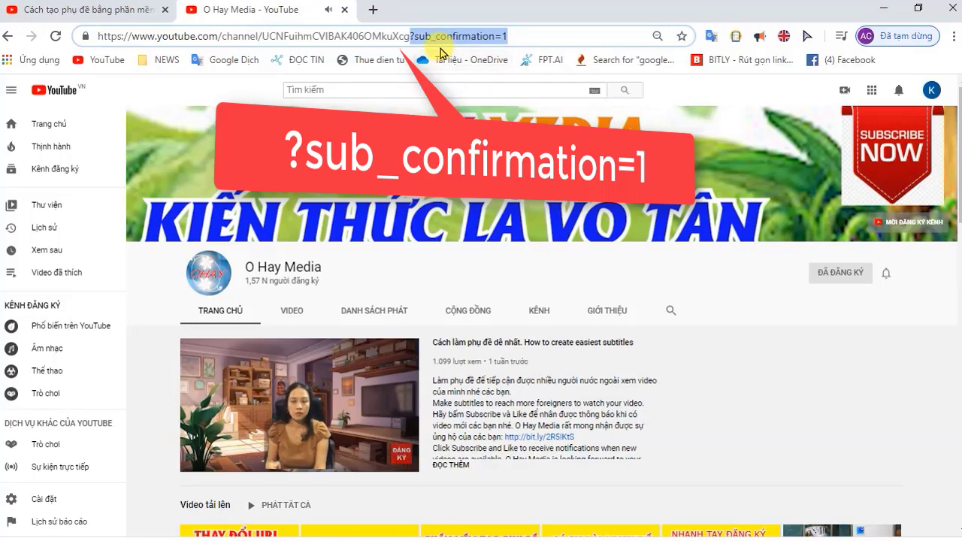
click(530, 37)
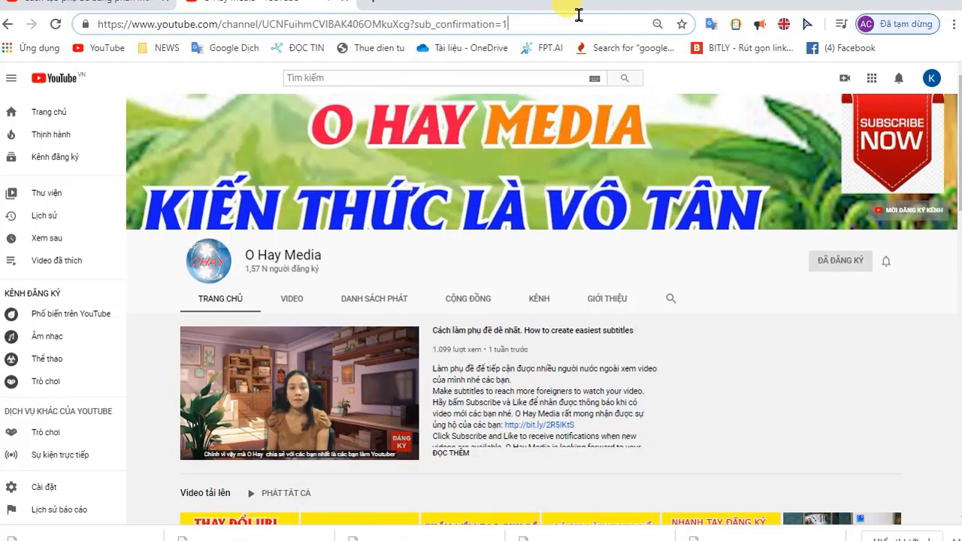
drag(508, 24, 67, 21)
right_click(202, 24)
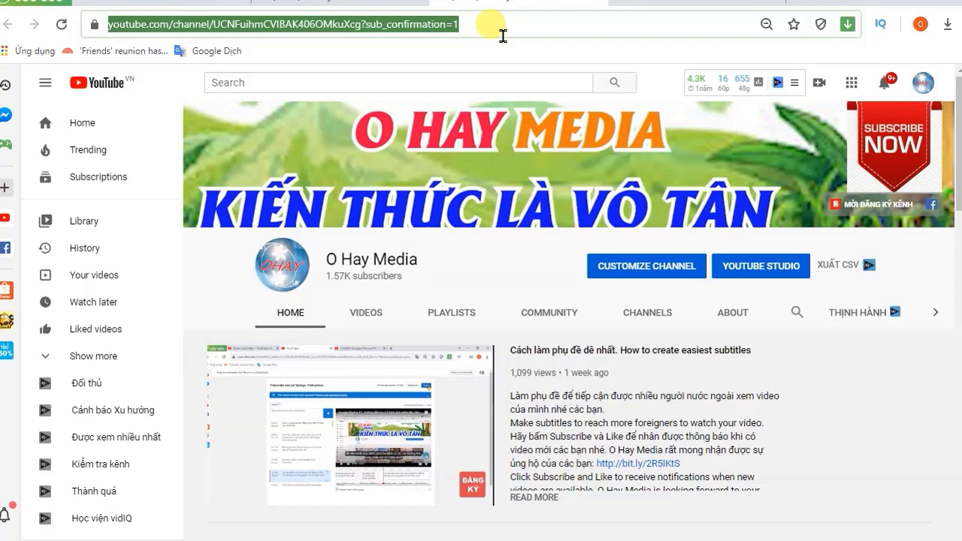
Step: Point the channel's "MỜI ĐĂNG KÝ KÊNH" custom link to the channel address ending in ?sub_confirmation=1, and save the links
click(643, 271)
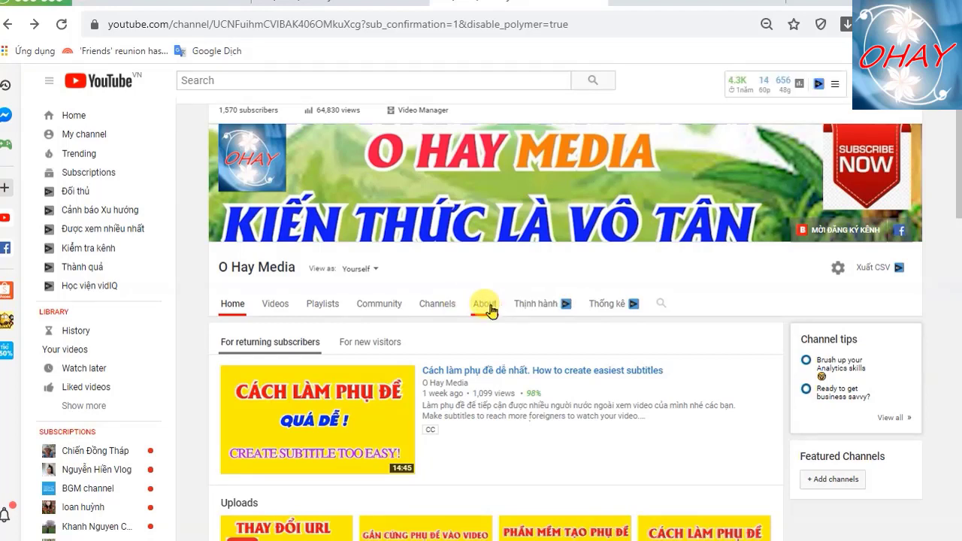
click(488, 308)
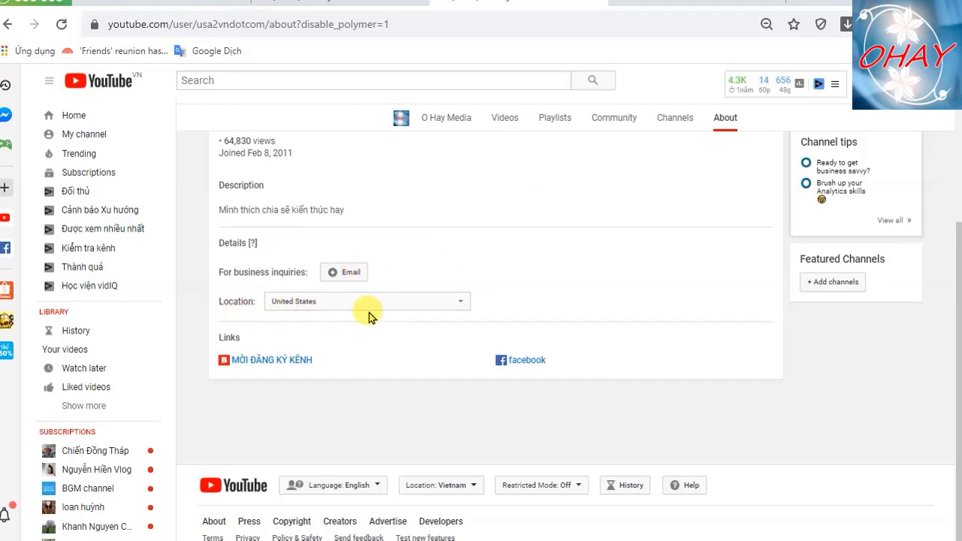
click(231, 338)
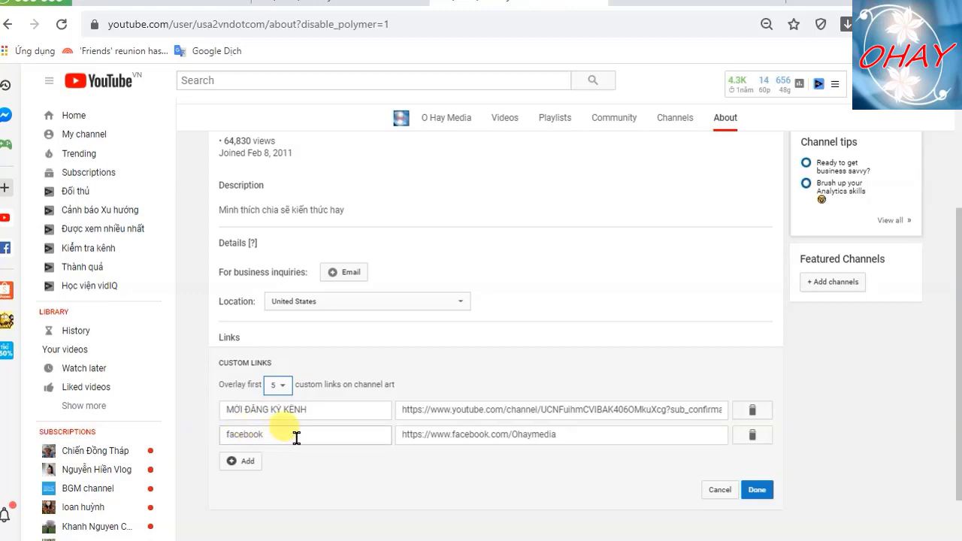
click(234, 462)
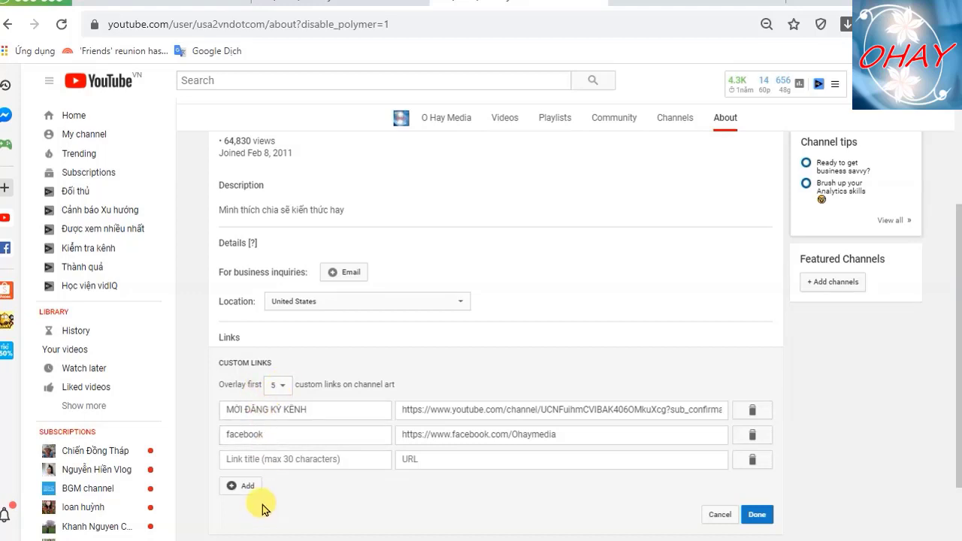
click(755, 519)
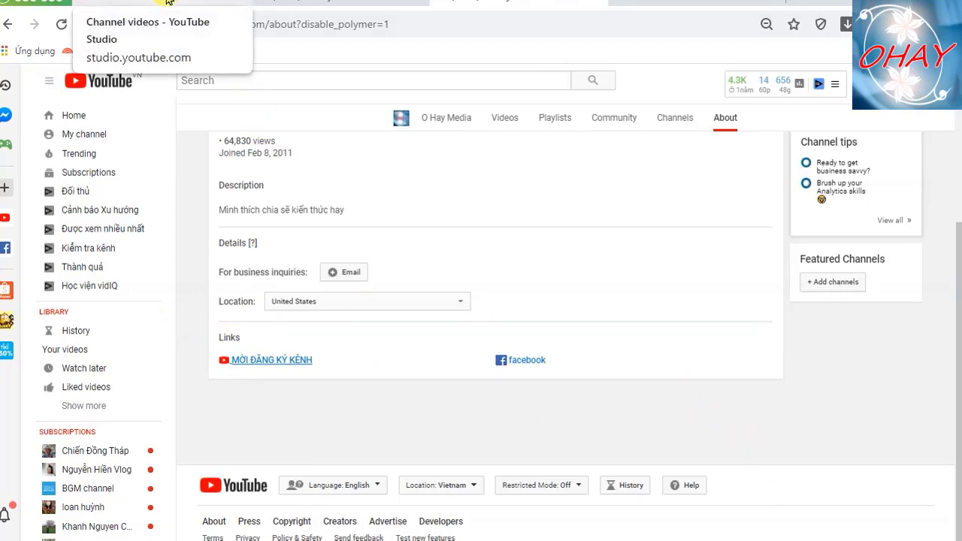
Step: Return to the channel videos in YouTube Studio and open the O Hay Media channel page from there
click(166, 2)
click(318, 3)
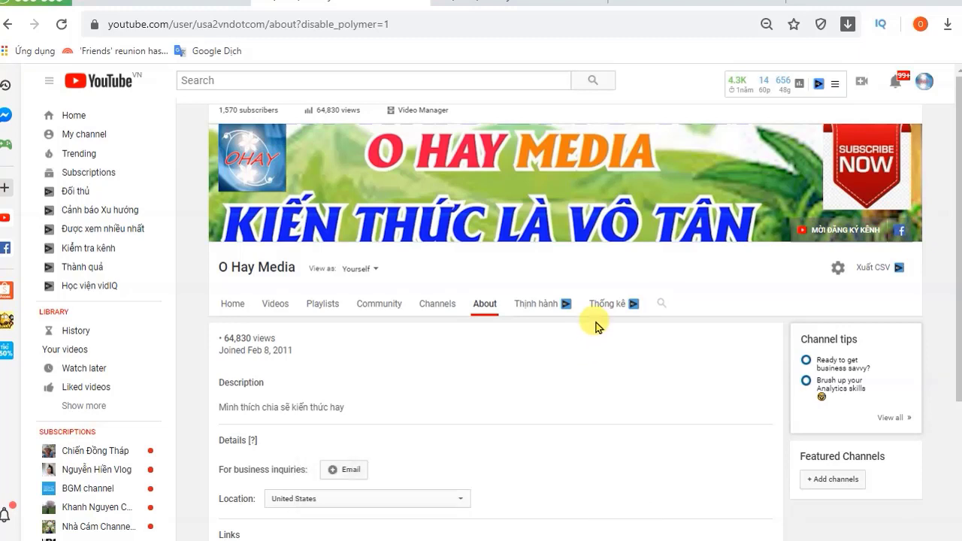
click(923, 87)
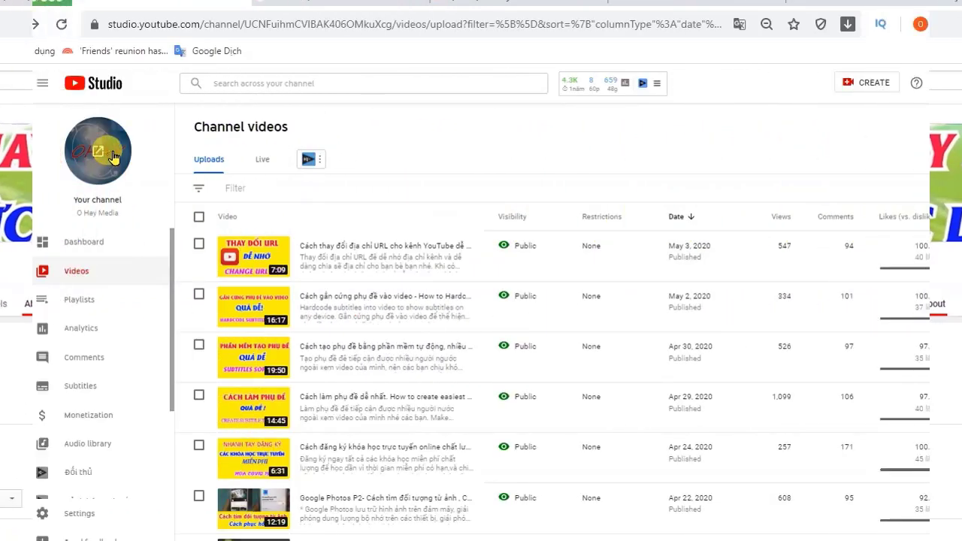
click(109, 150)
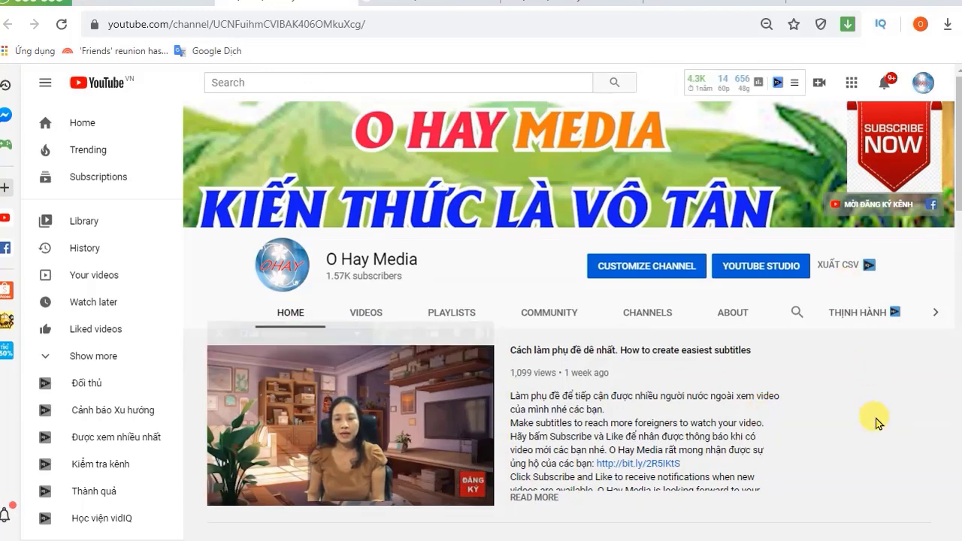
Step: Go to YouTube Studio from the channel page and open the upload defaults' basic info in its settings
click(923, 83)
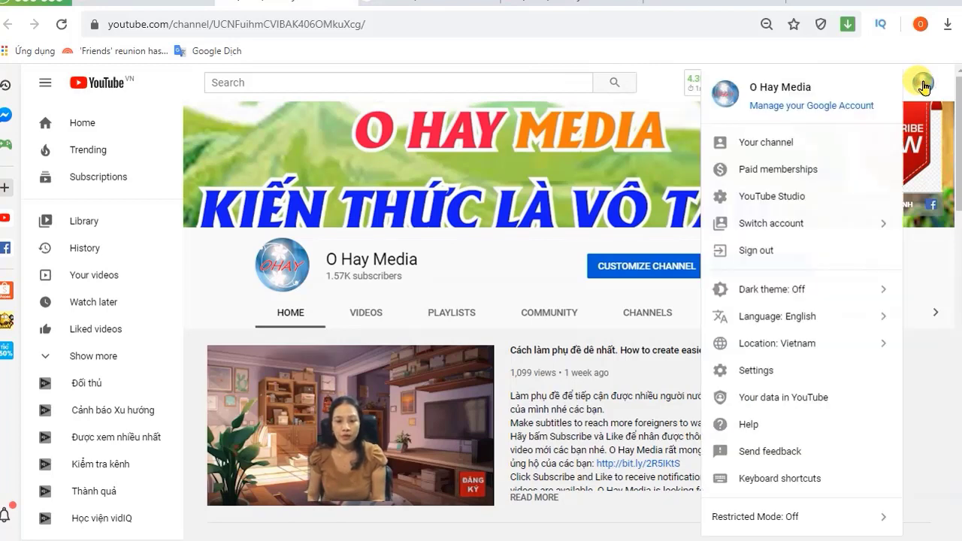
click(779, 198)
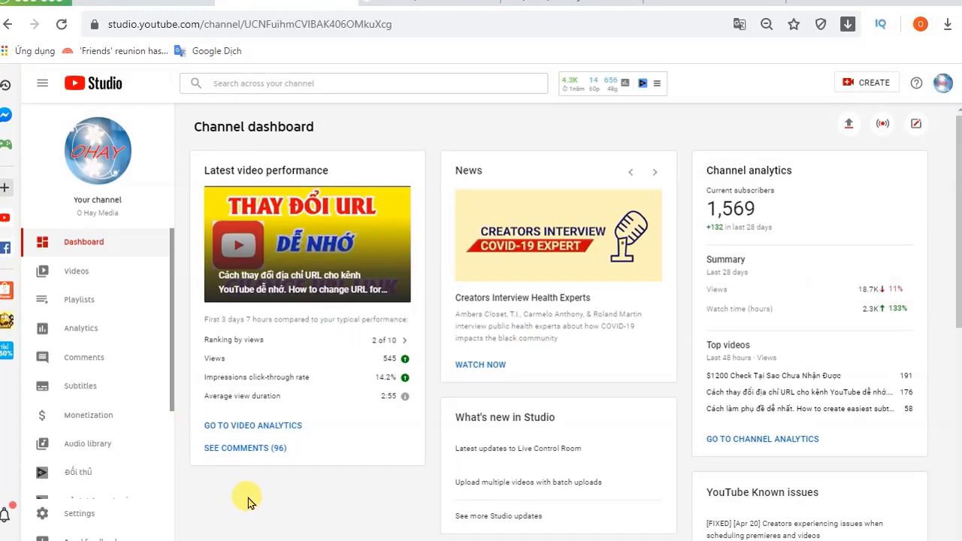
click(90, 519)
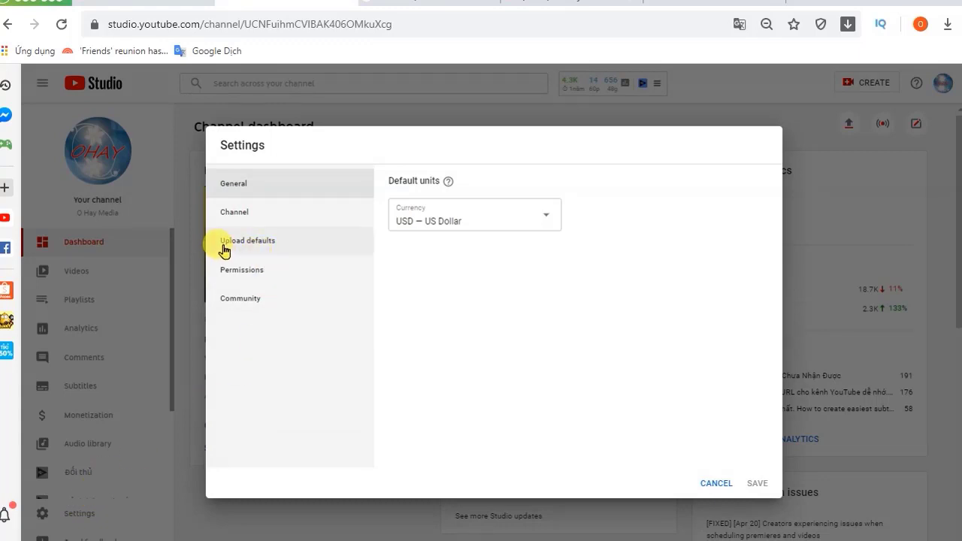
click(267, 247)
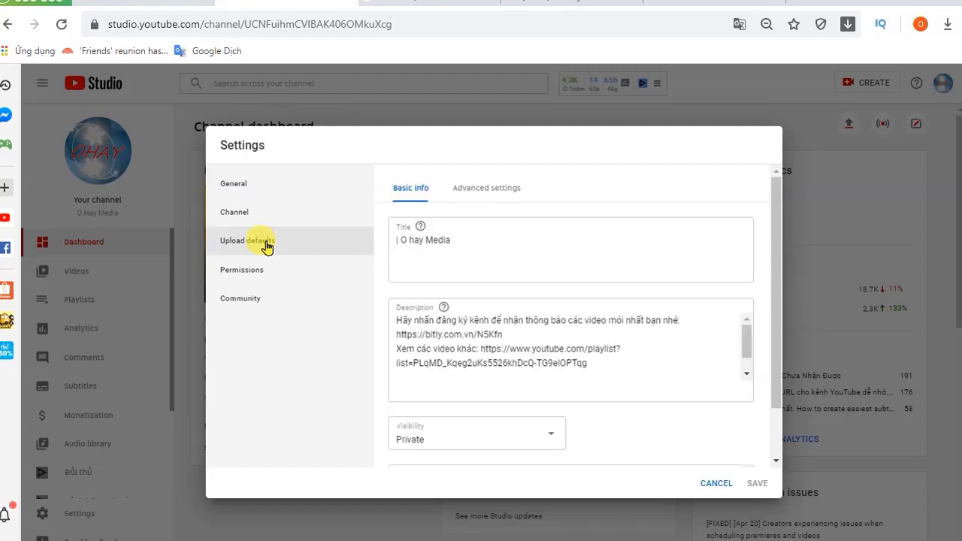
click(393, 242)
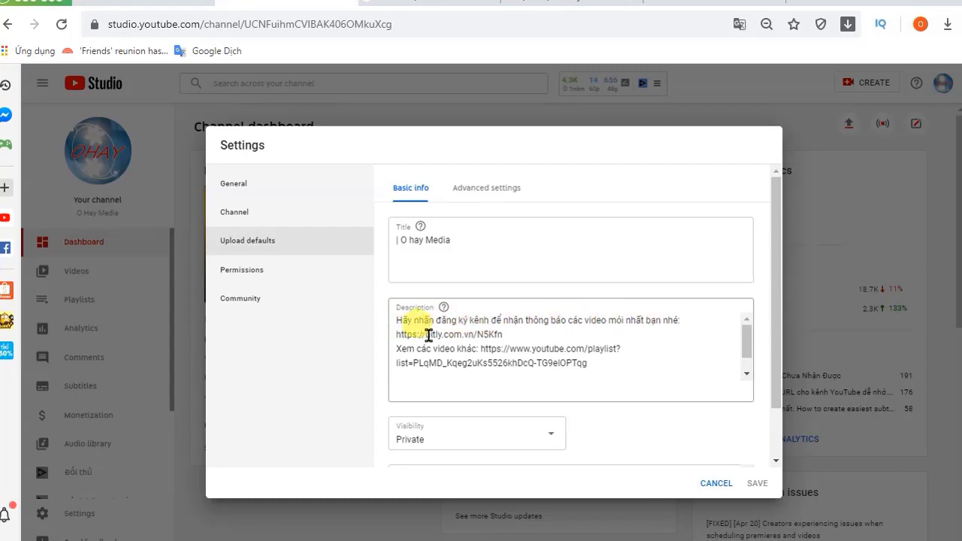
Step: Replace the short link in the default description with the full channel address ending in ?sub_confirmation=1
click(397, 333)
drag(397, 333, 502, 335)
right_click(502, 335)
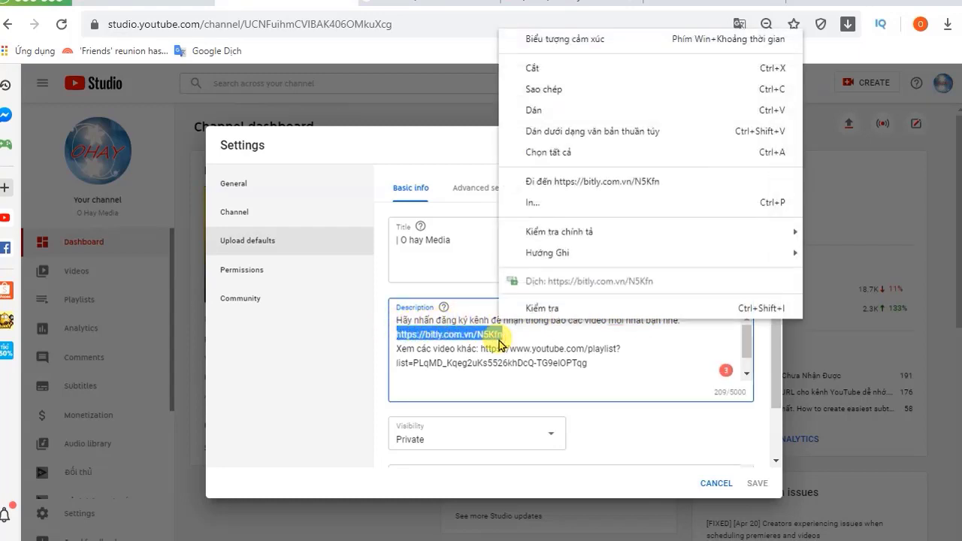
click(533, 111)
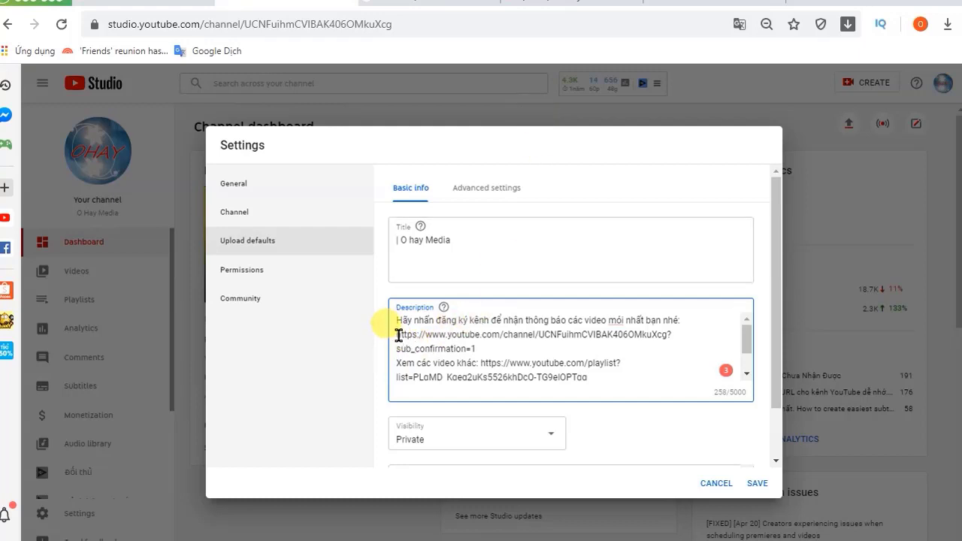
click(516, 350)
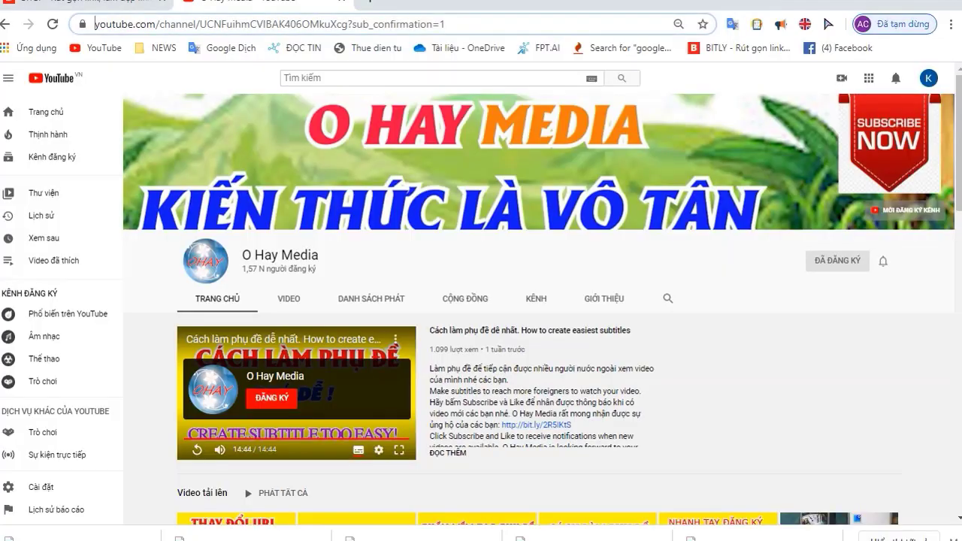
Step: Open bitly.com.vn in a new browser tab, shorten the channel address ending in ?sub_confirmation=1, and copy the short link
click(373, 2)
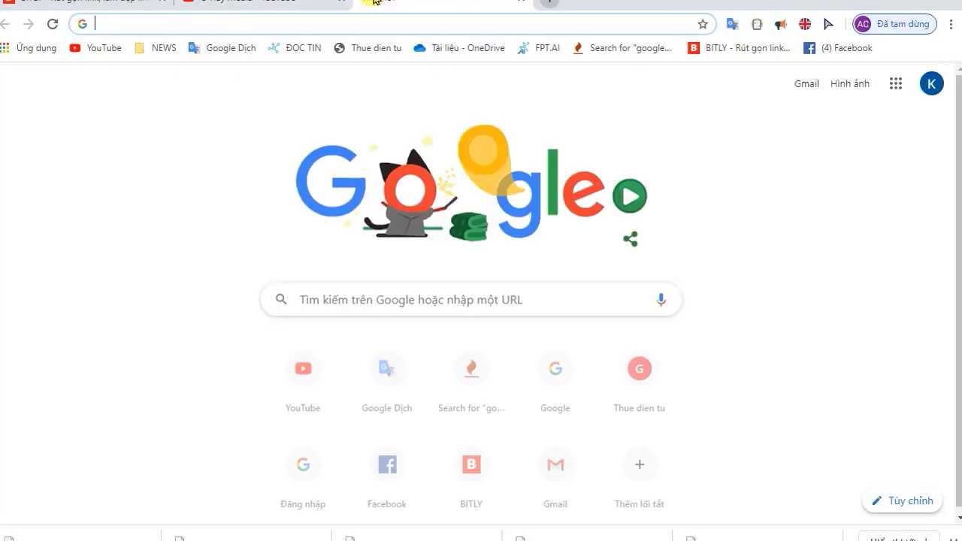
click(737, 48)
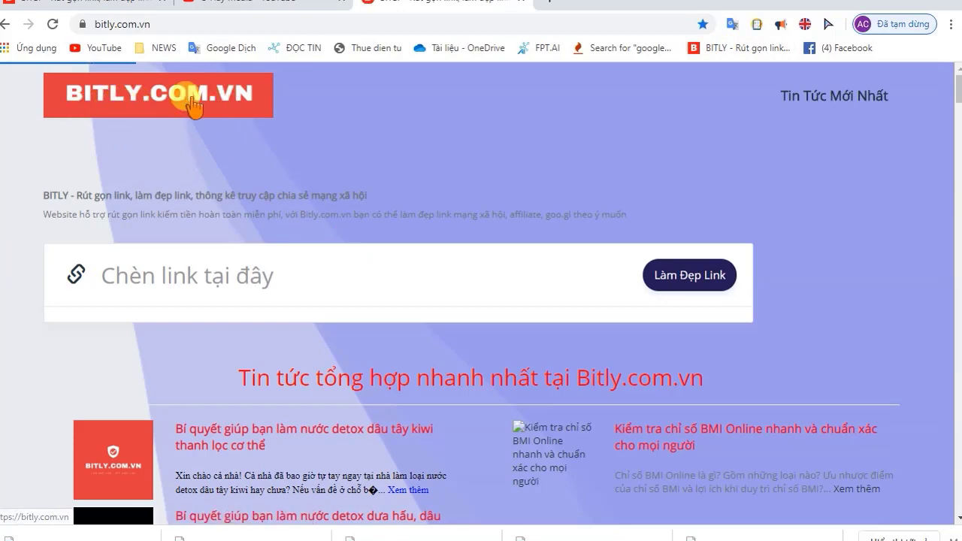
right_click(148, 275)
click(196, 393)
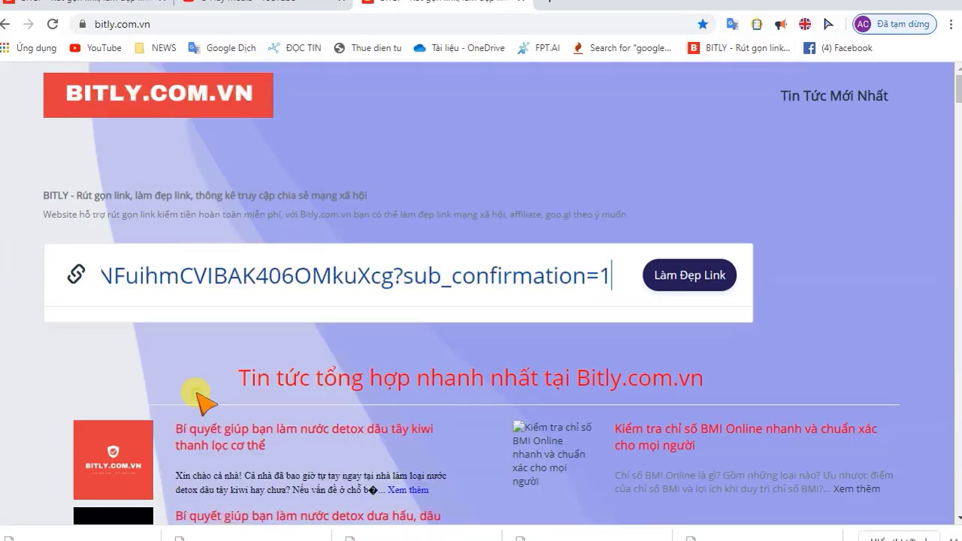
click(690, 277)
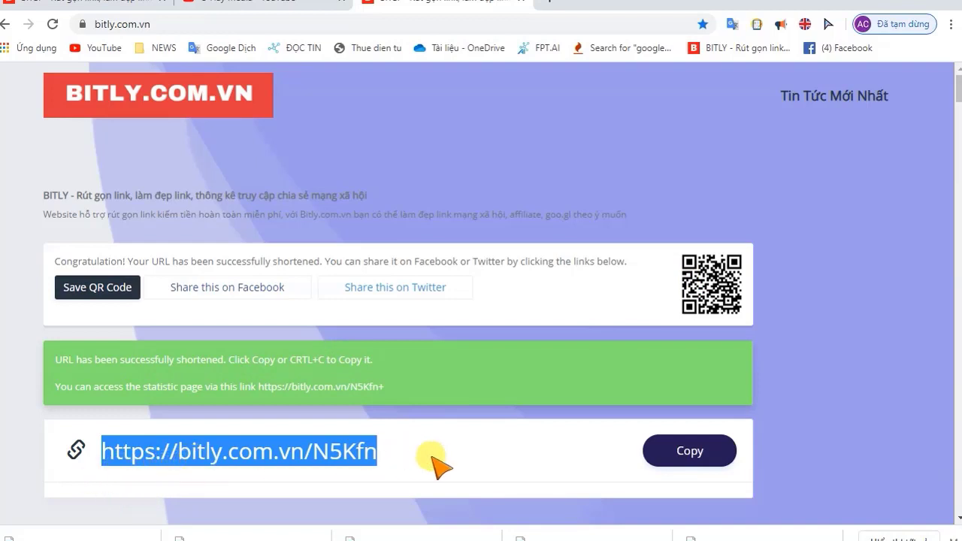
click(692, 456)
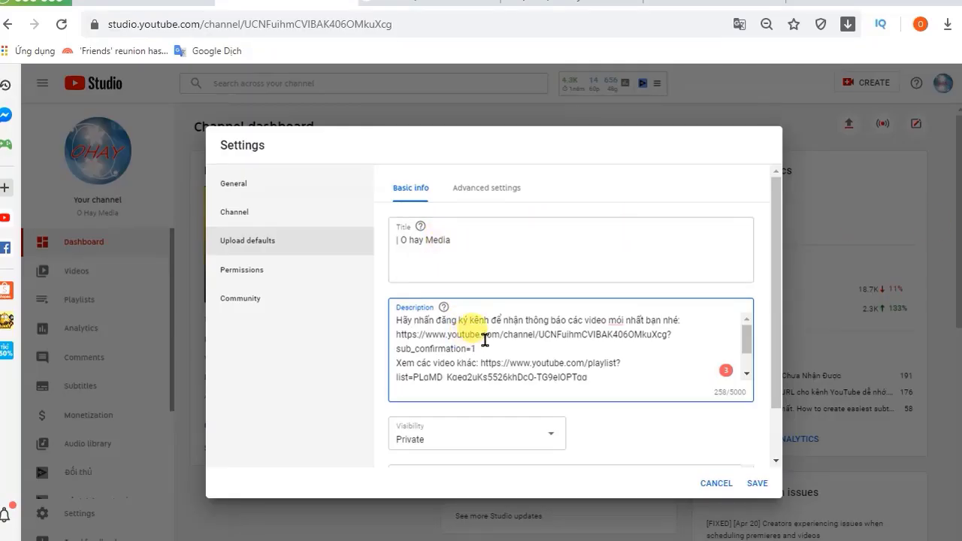
triple_click(396, 335)
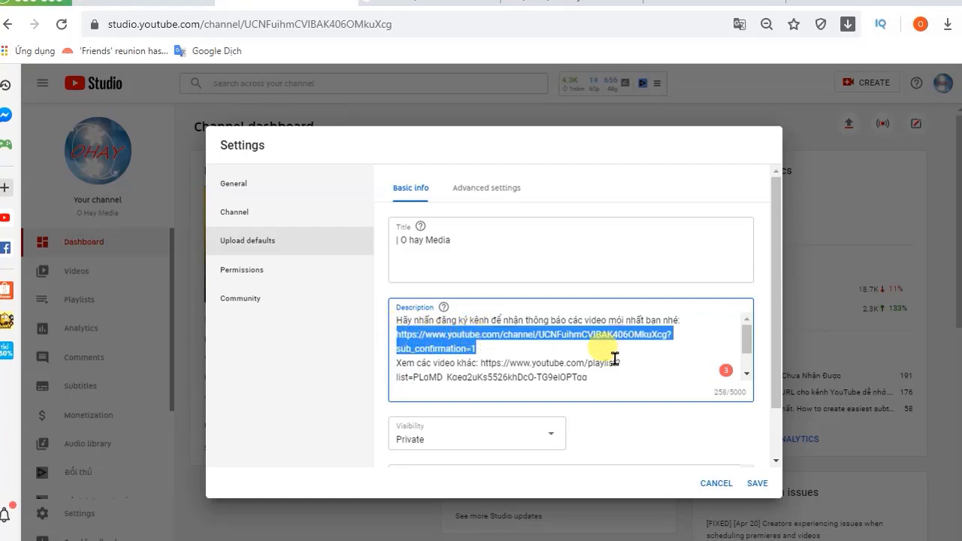
right_click(413, 343)
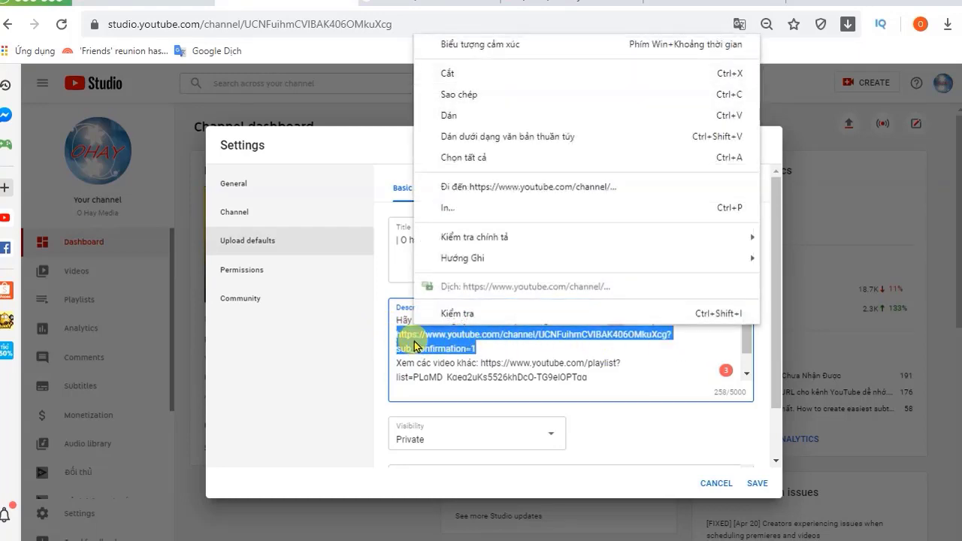
click(455, 111)
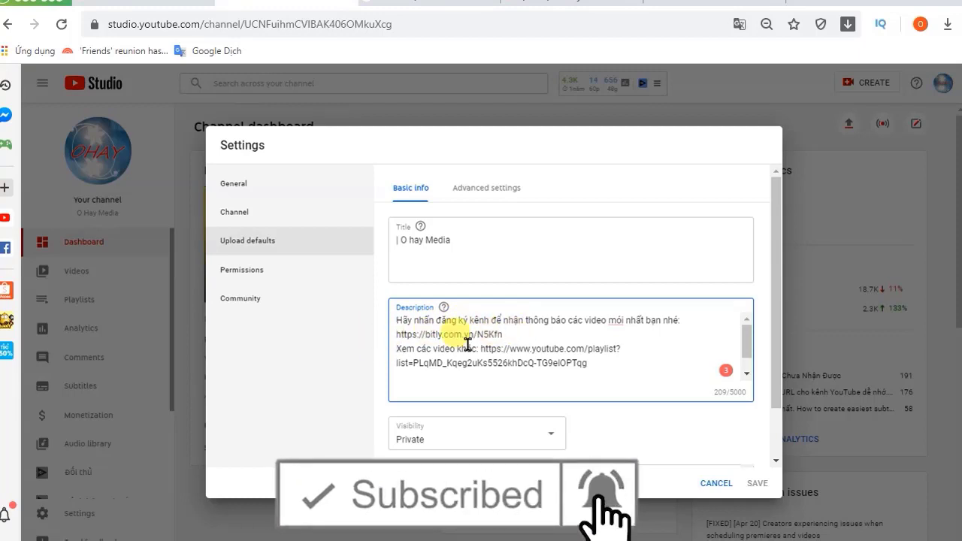
click(504, 335)
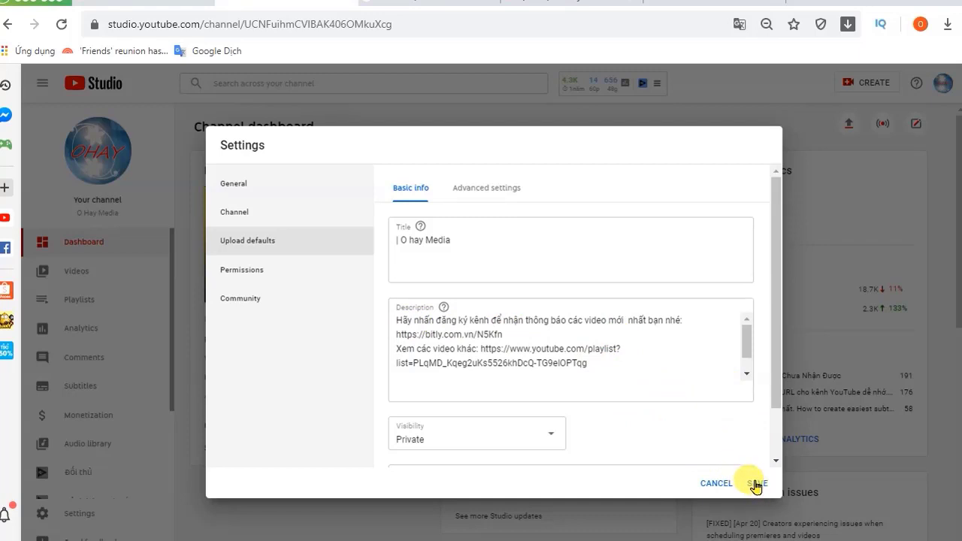
click(756, 484)
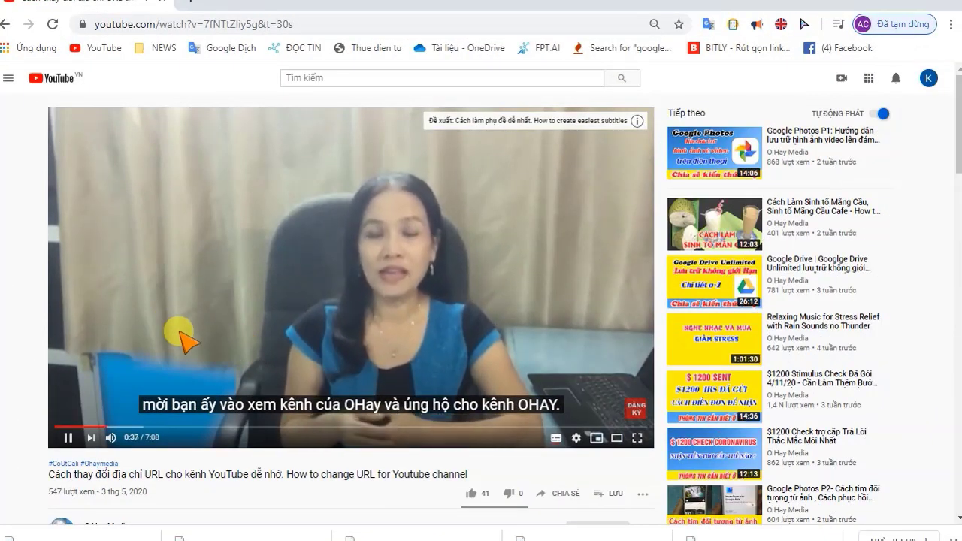
Step: Expand the description of the URL-change video to examine its links, and open the O Hay Media channel page from it
scroll(184, 338, down, 3)
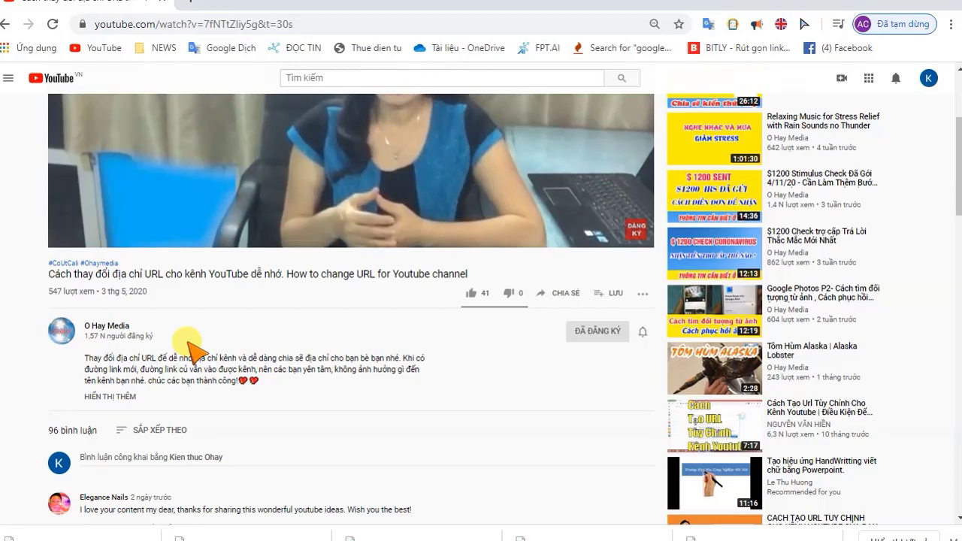
mouse_move(637, 212)
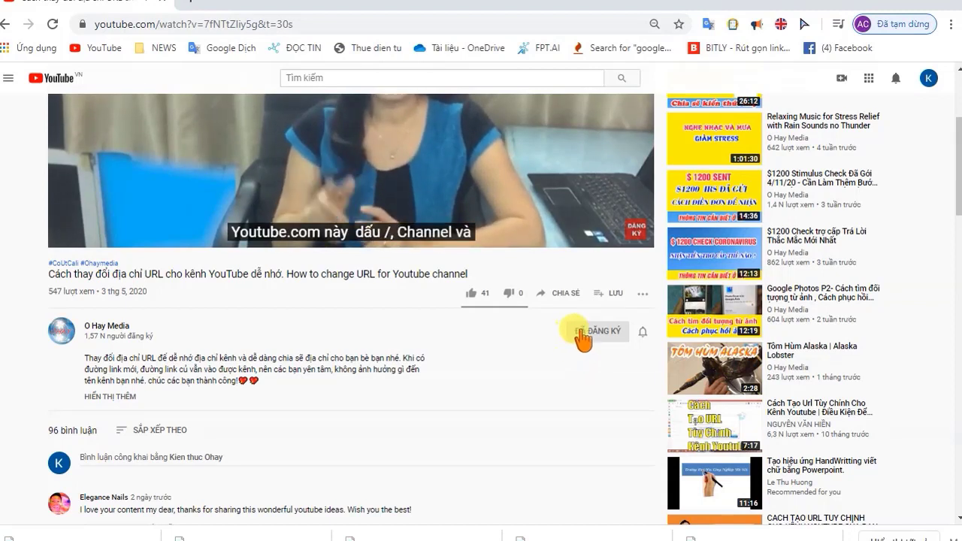
click(109, 398)
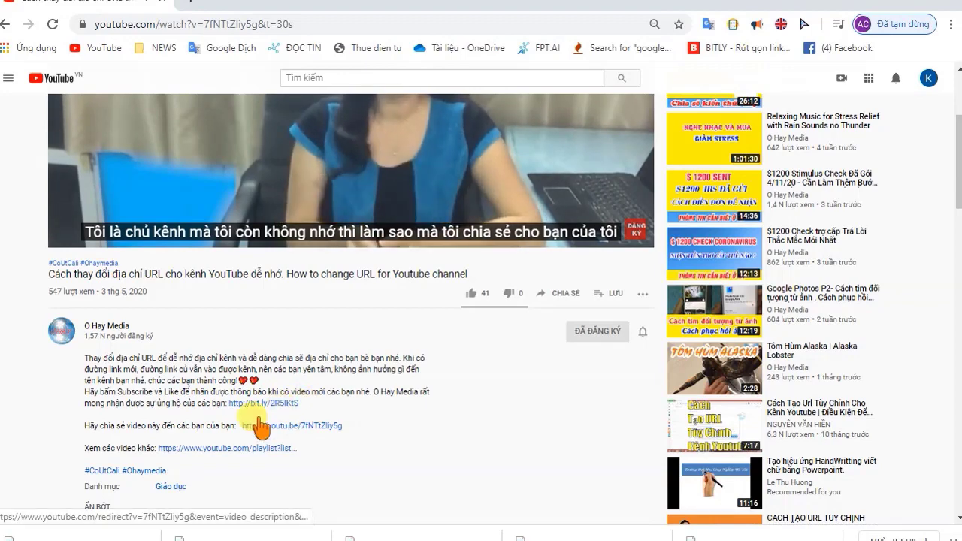
click(60, 334)
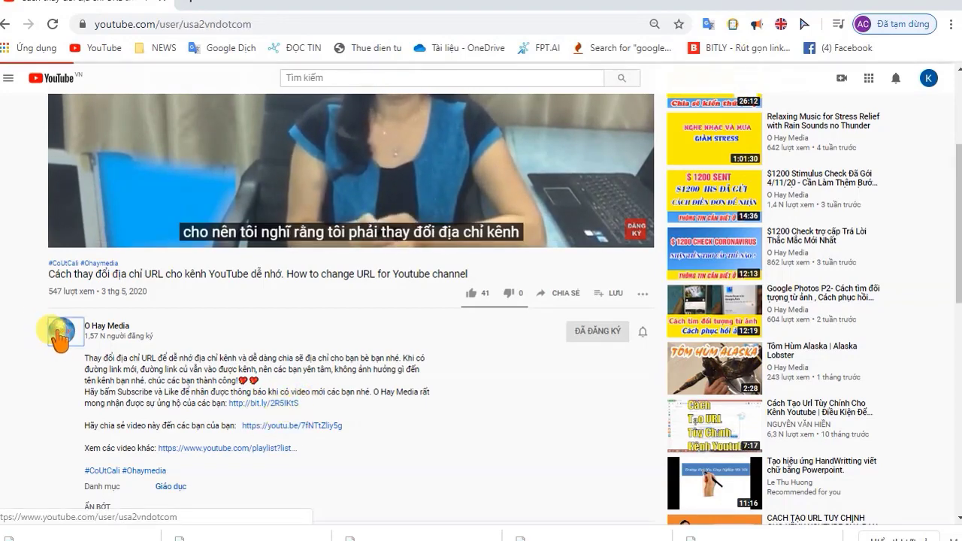